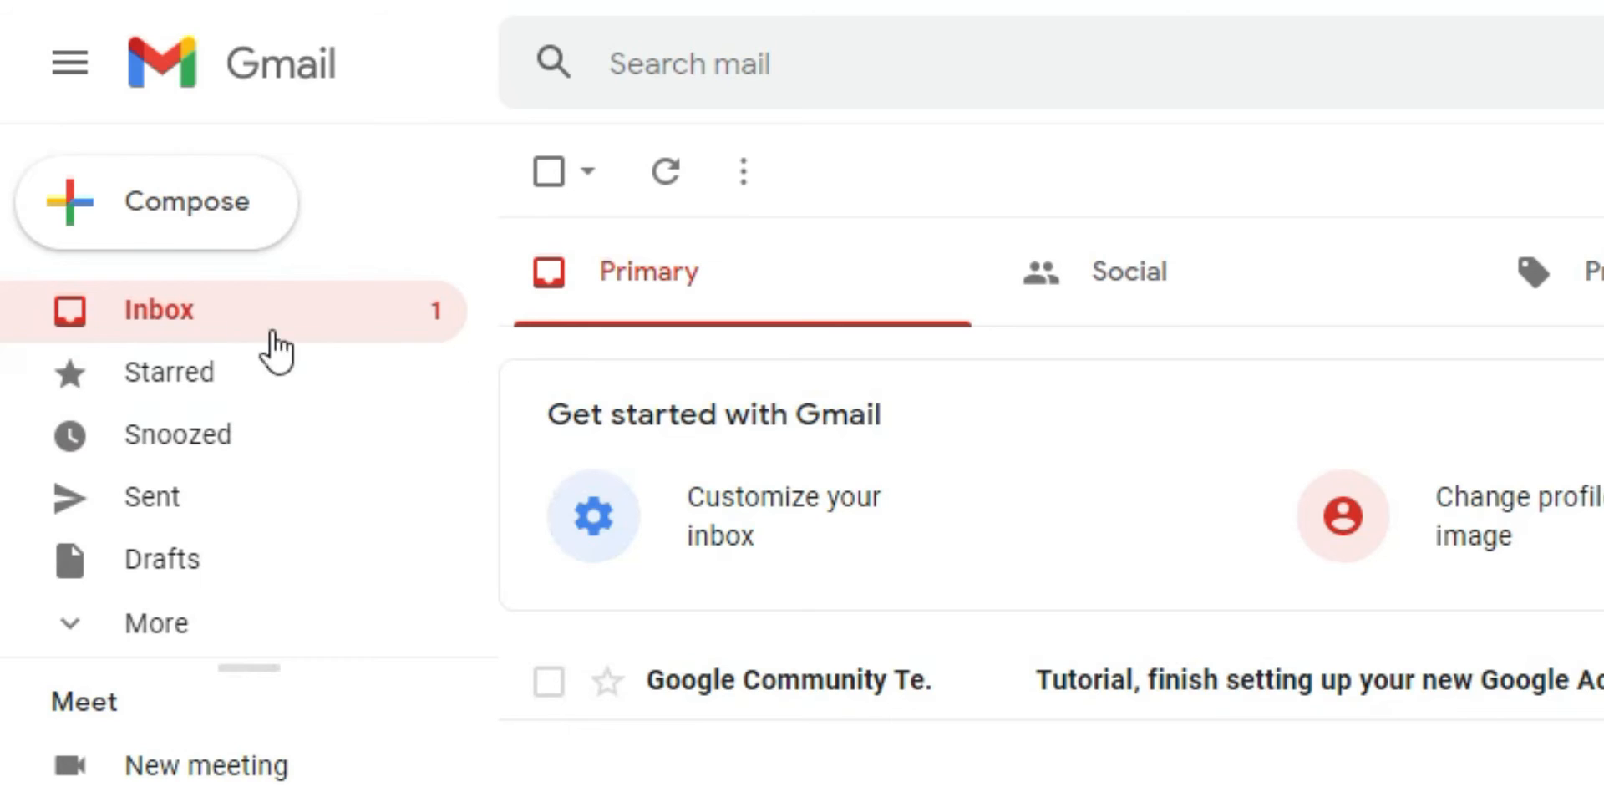
Step: Open a blank new message to view its recipient, subject and body fields, and close it
{"action": "left_click", "coordinate": [161, 220]}
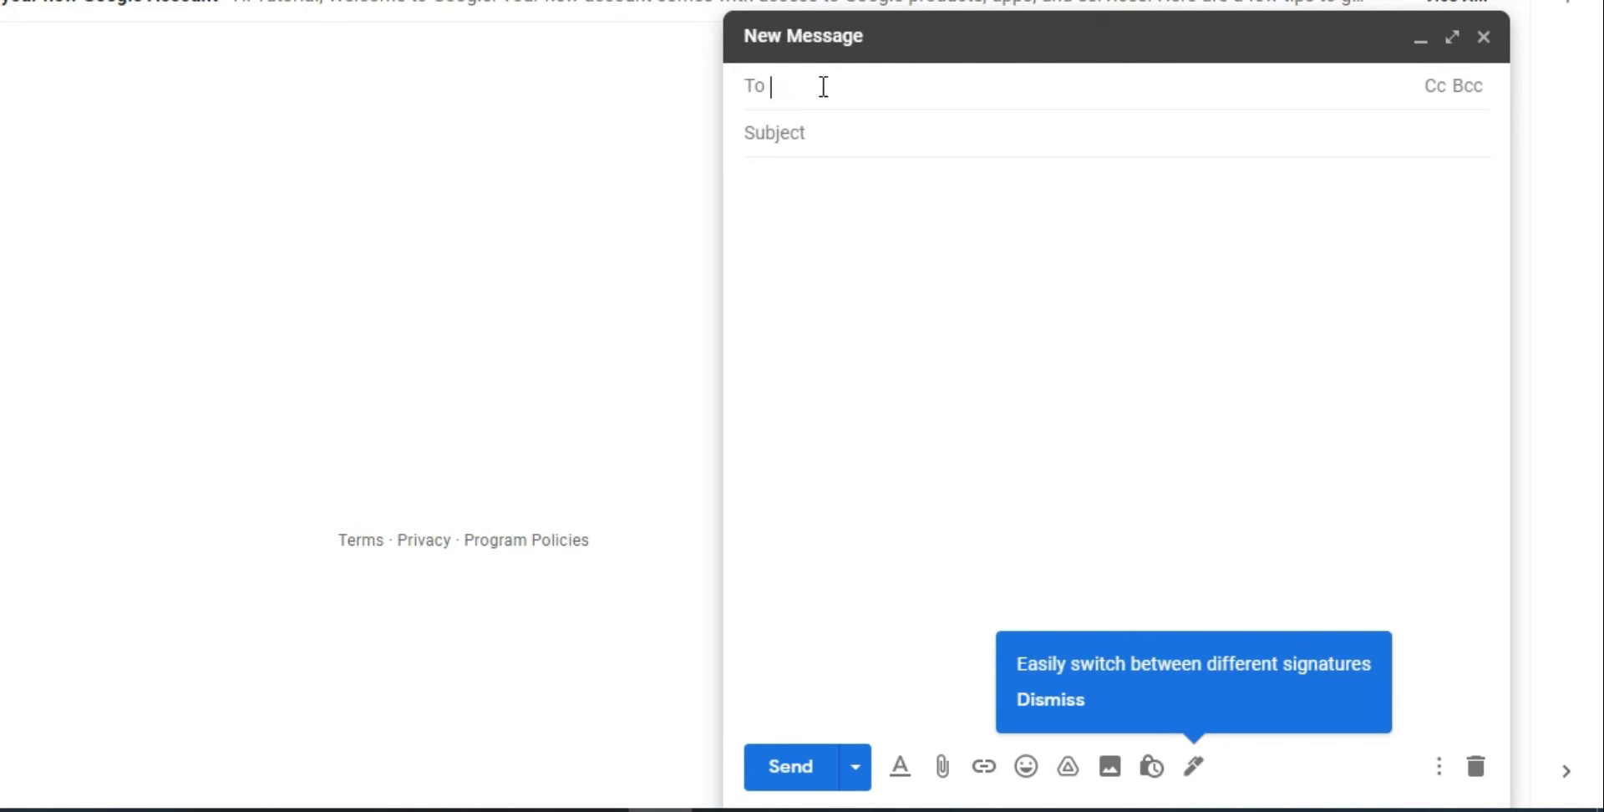
{"action": "left_click", "coordinate": [797, 132]}
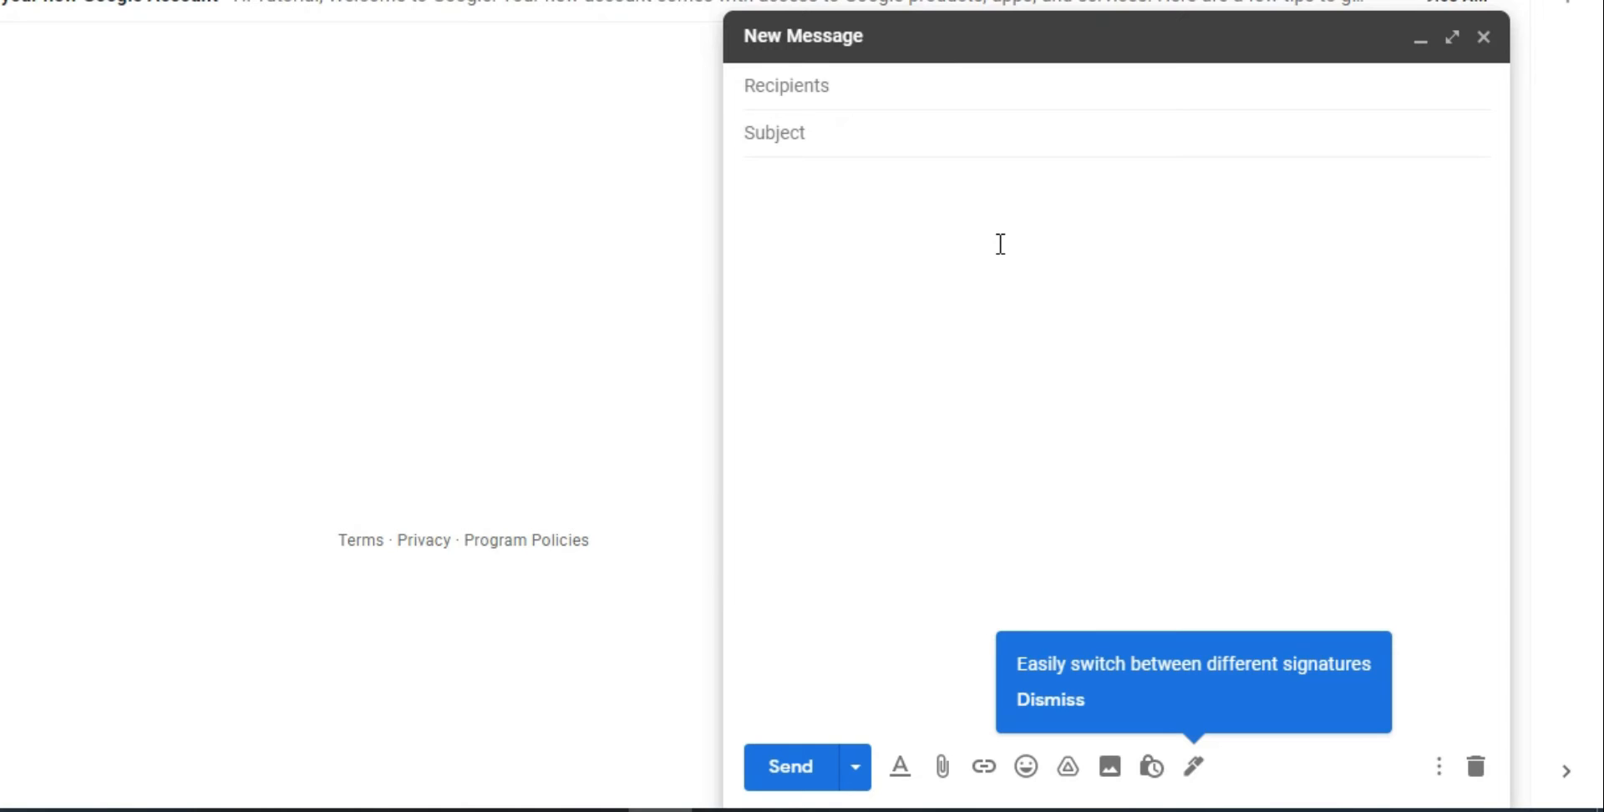
{"action": "left_click", "coordinate": [810, 216]}
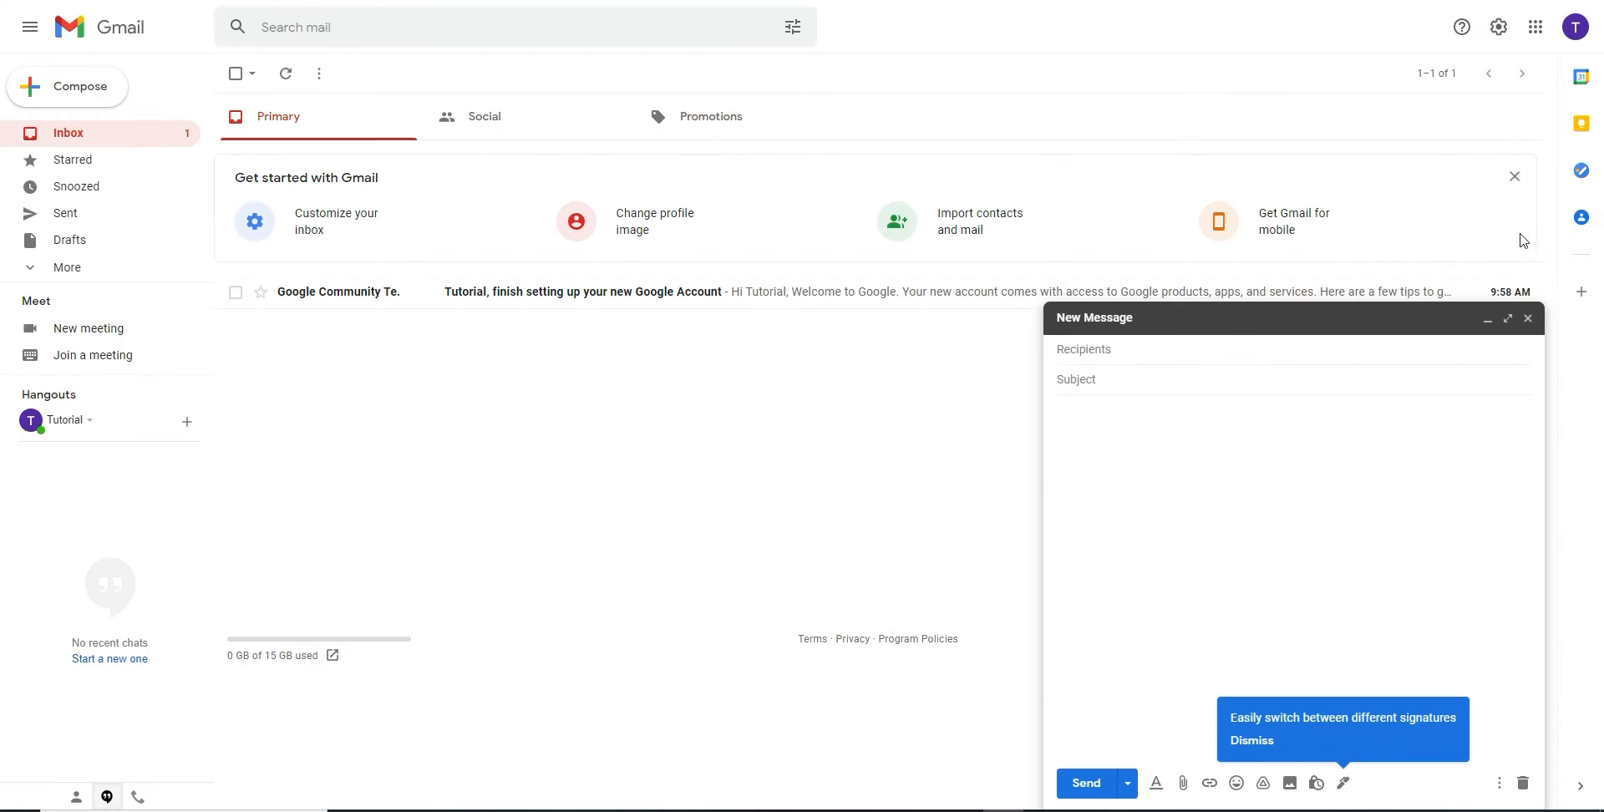
{"action": "left_click", "coordinate": [1528, 318]}
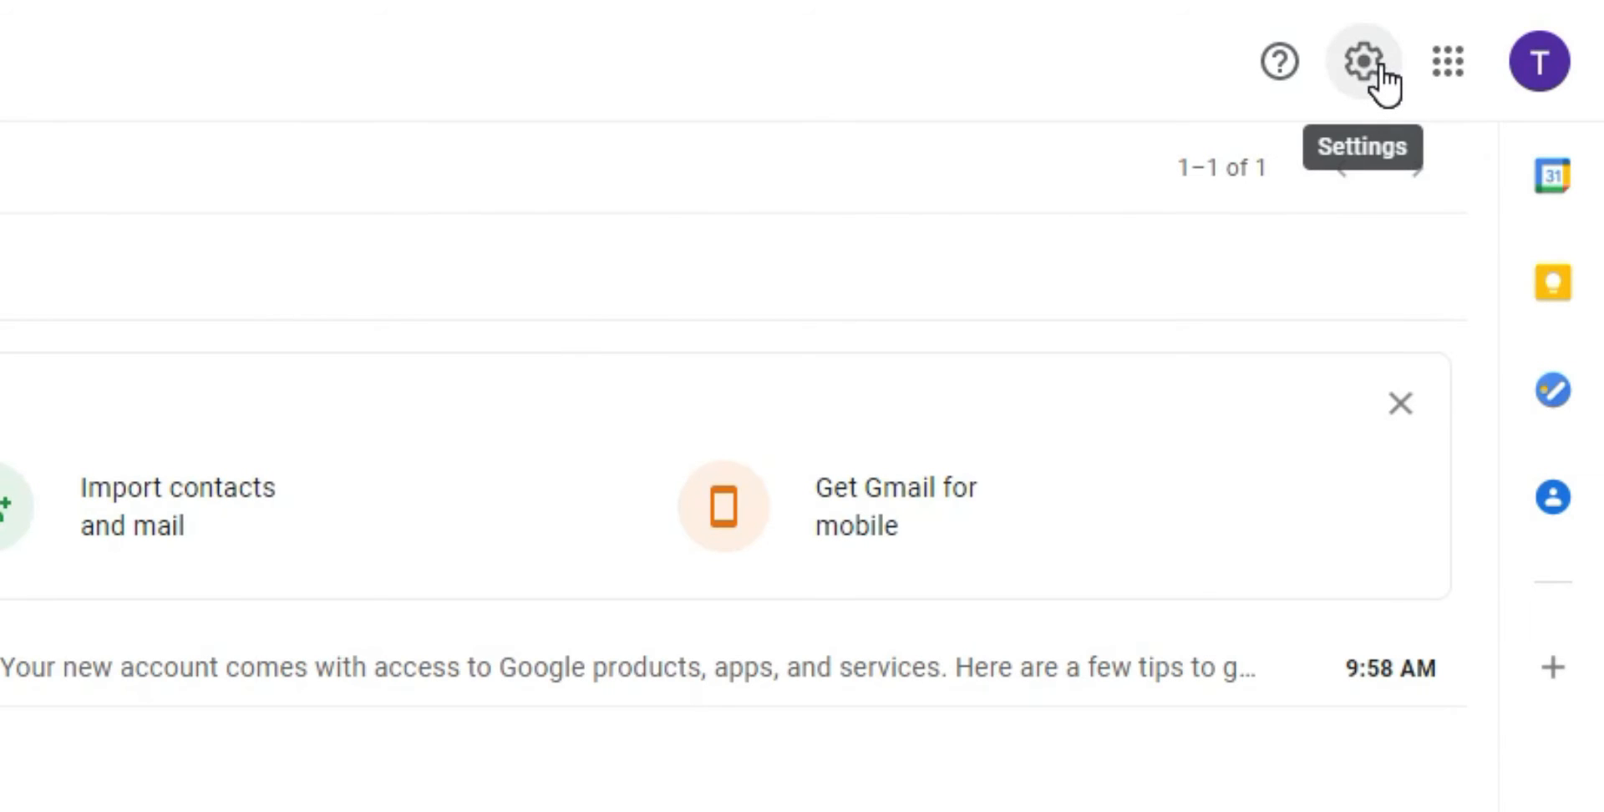
Step: Open the full Gmail settings page
{"action": "left_click", "coordinate": [1375, 67]}
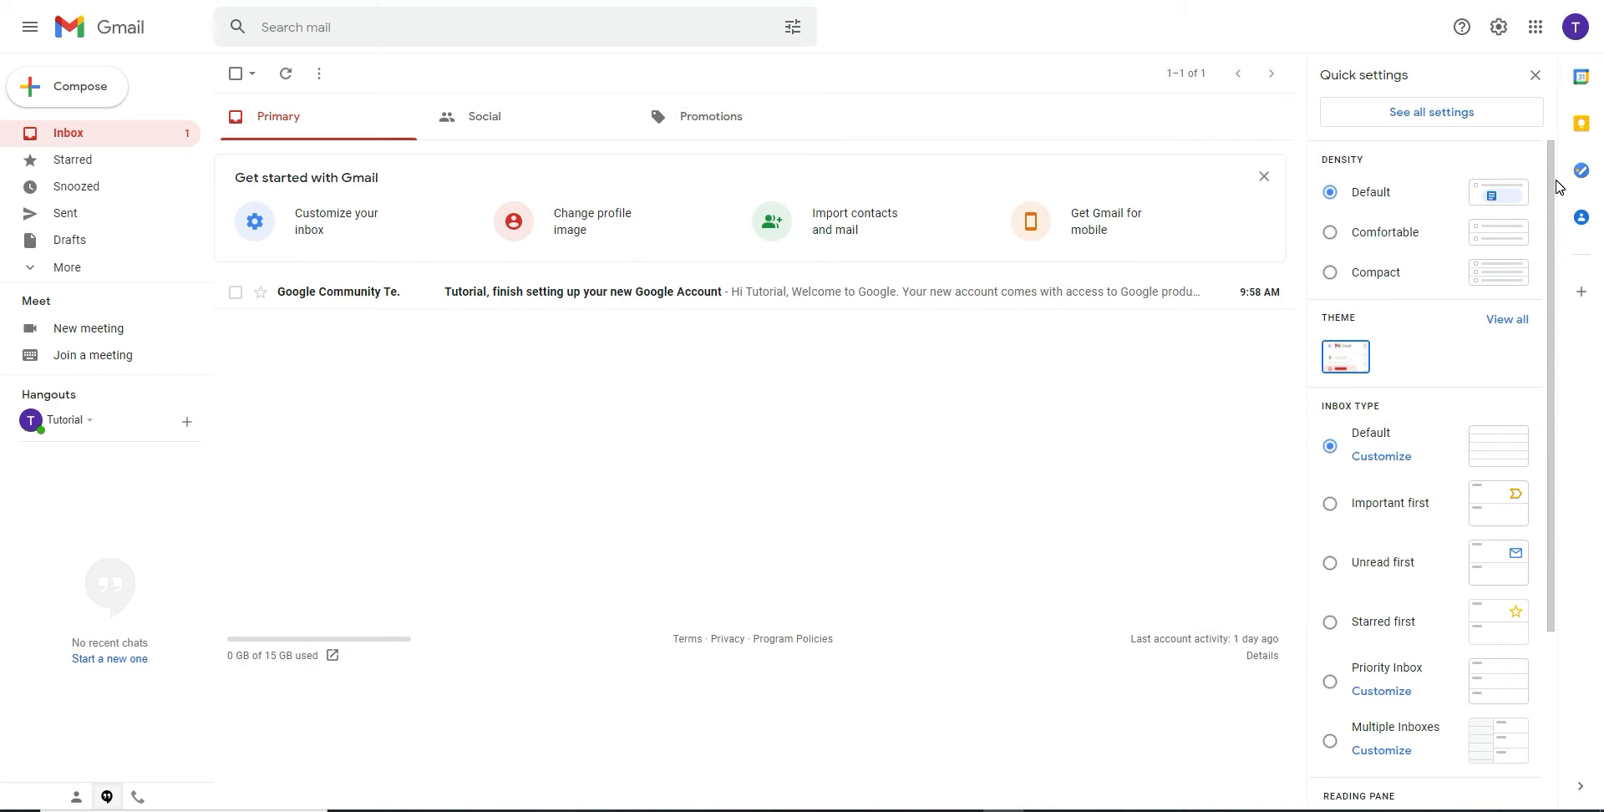
{"action": "mouse_move", "coordinate": [1551, 163]}
{"action": "left_mouse_down"}
{"action": "mouse_move", "coordinate": [1544, 419]}
{"action": "mouse_move", "coordinate": [1582, 170]}
{"action": "left_mouse_up"}
{"action": "left_click", "coordinate": [1432, 112]}
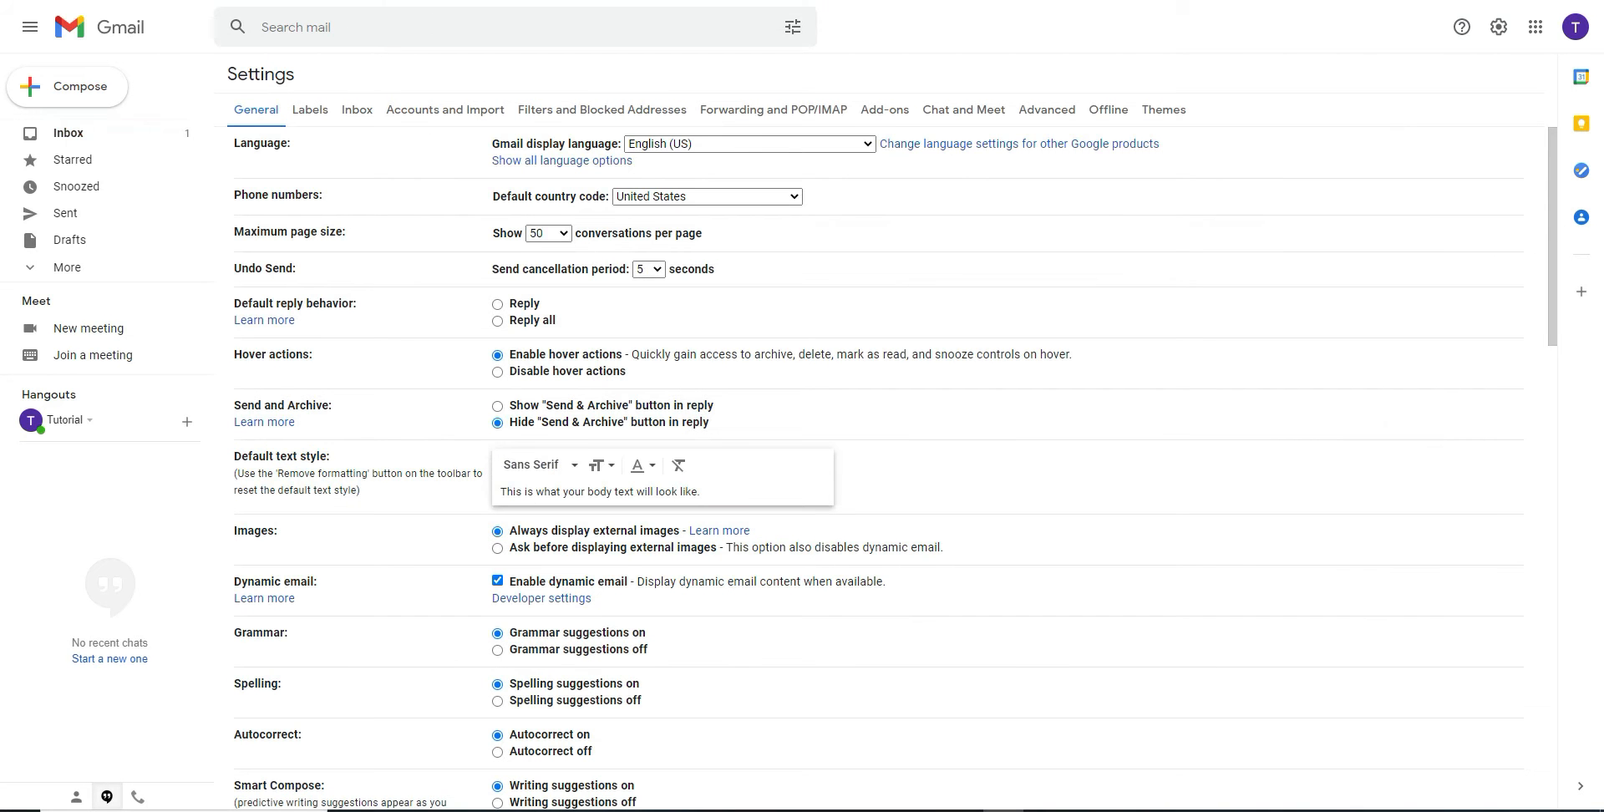
Step: Create a new signature named Professor in the general settings
{"action": "scroll", "coordinate": [1549, 169], "scroll_direction": "down", "scroll_amount": 2}
{"action": "scroll", "coordinate": [1549, 169], "scroll_direction": "down", "scroll_amount": 3}
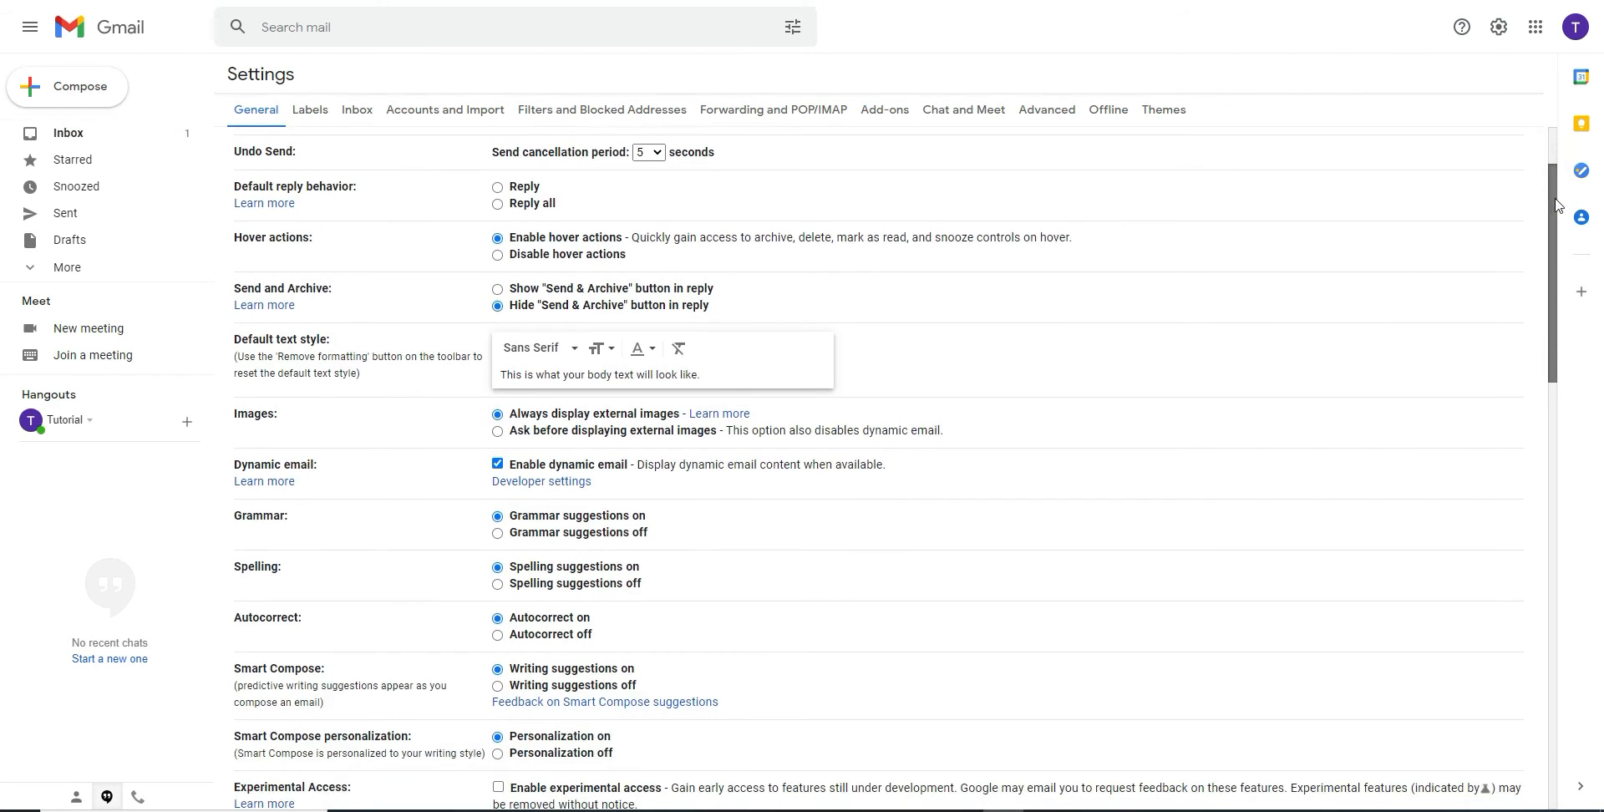
{"action": "scroll", "coordinate": [1549, 168], "scroll_direction": "up", "scroll_amount": 4}
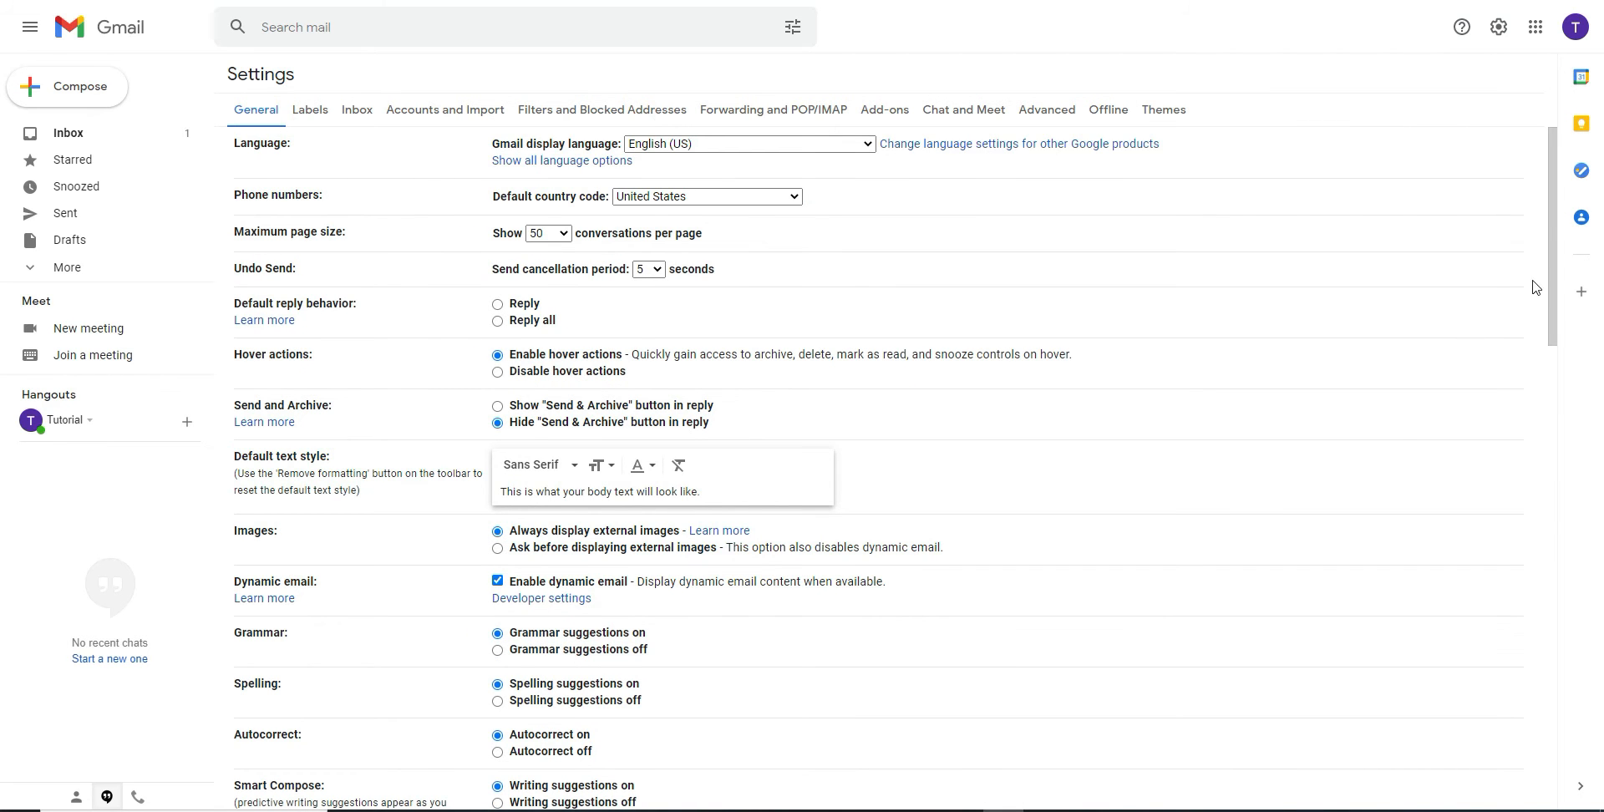
{"action": "left_click_drag", "start_coordinate": [1552, 265], "coordinate": [1535, 729]}
{"action": "left_click_drag", "start_coordinate": [1554, 641], "coordinate": [1552, 708]}
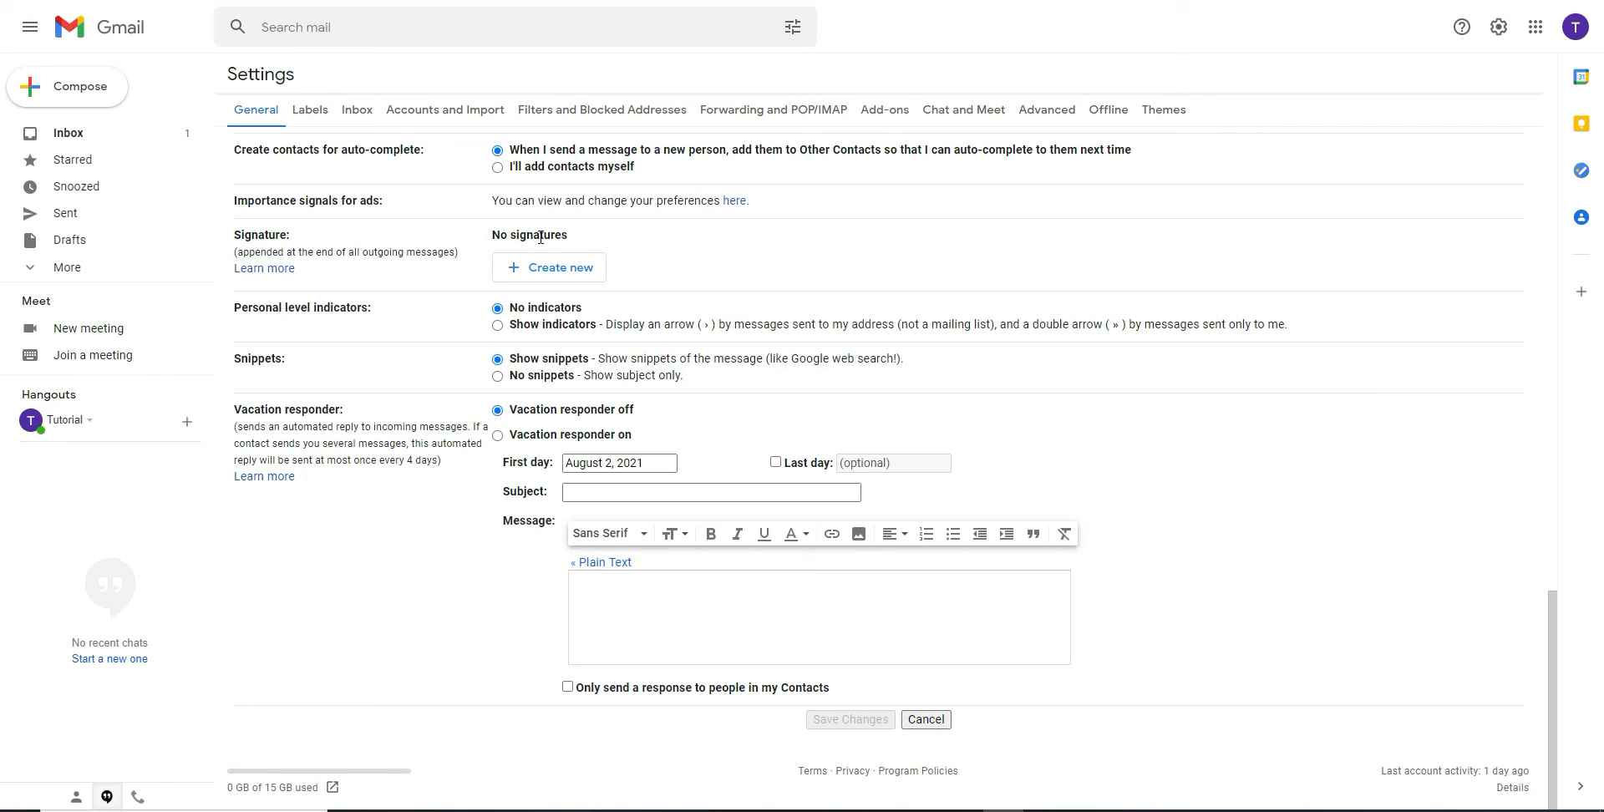
{"action": "left_click", "coordinate": [568, 275]}
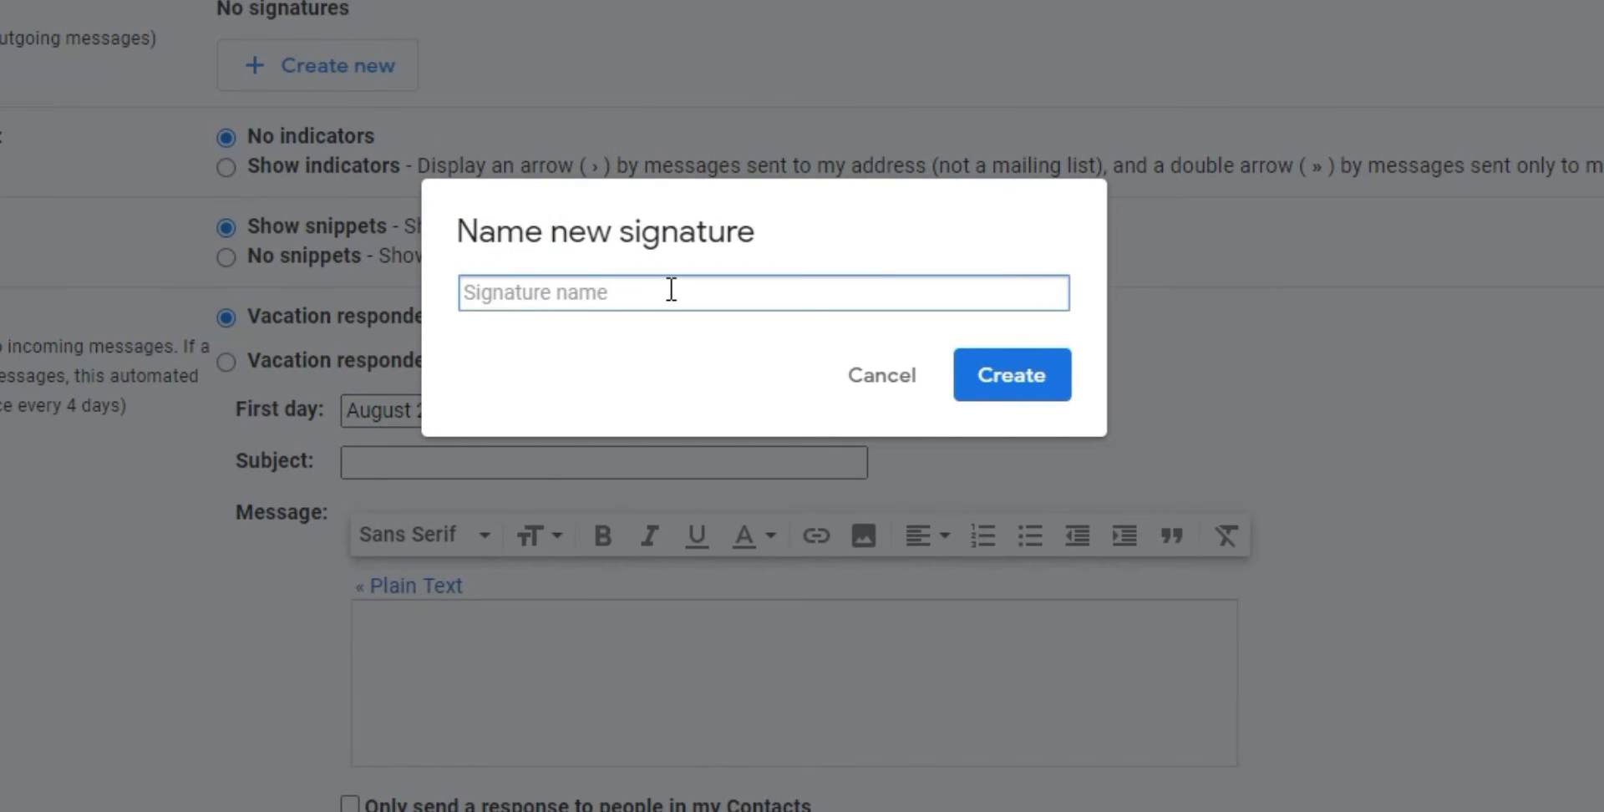
{"action": "type", "text": "Professor"}
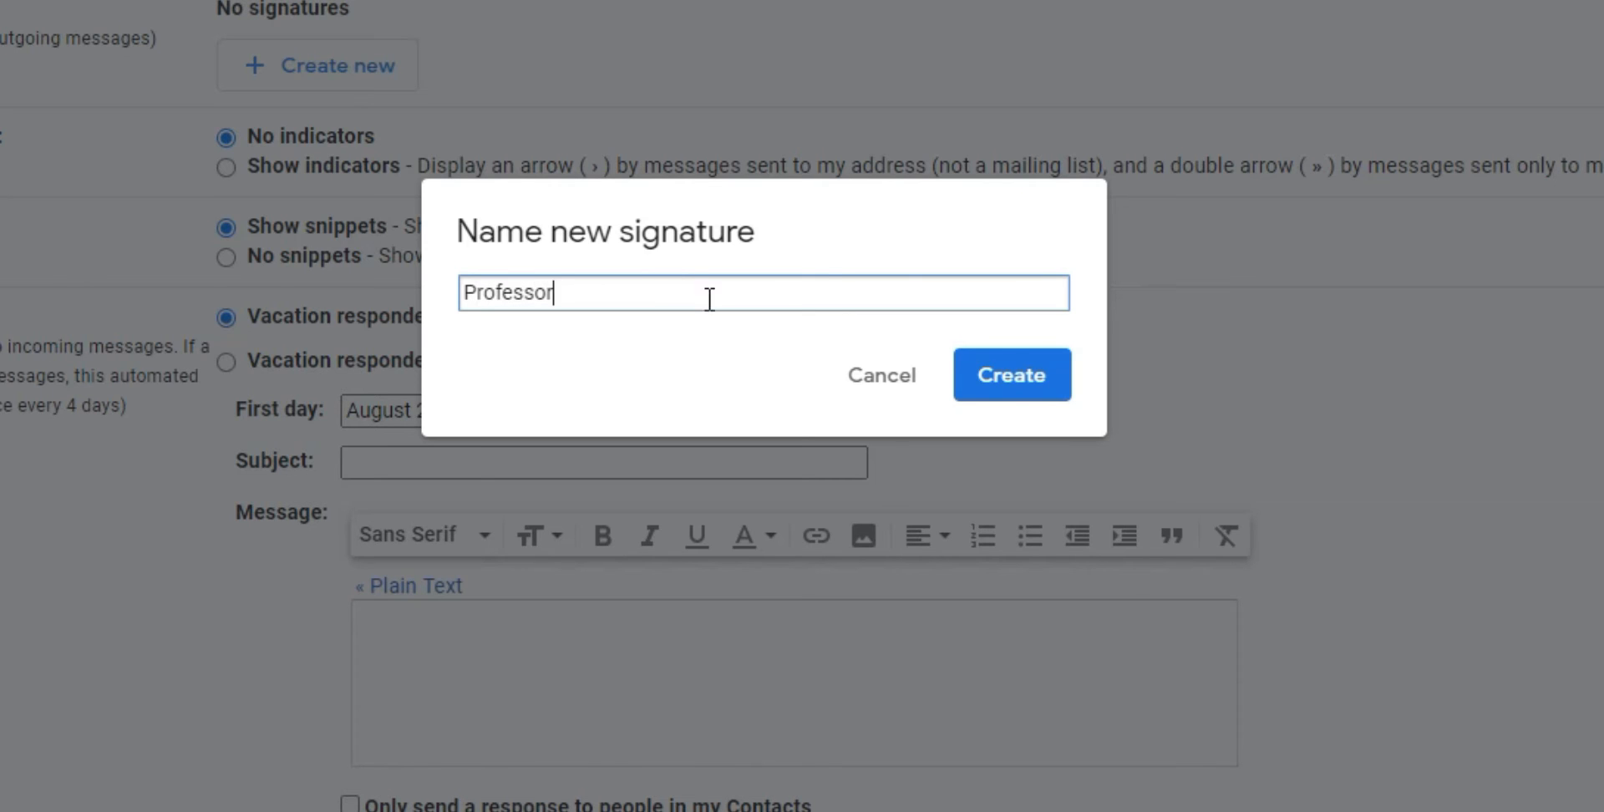
{"action": "left_click", "coordinate": [1013, 377]}
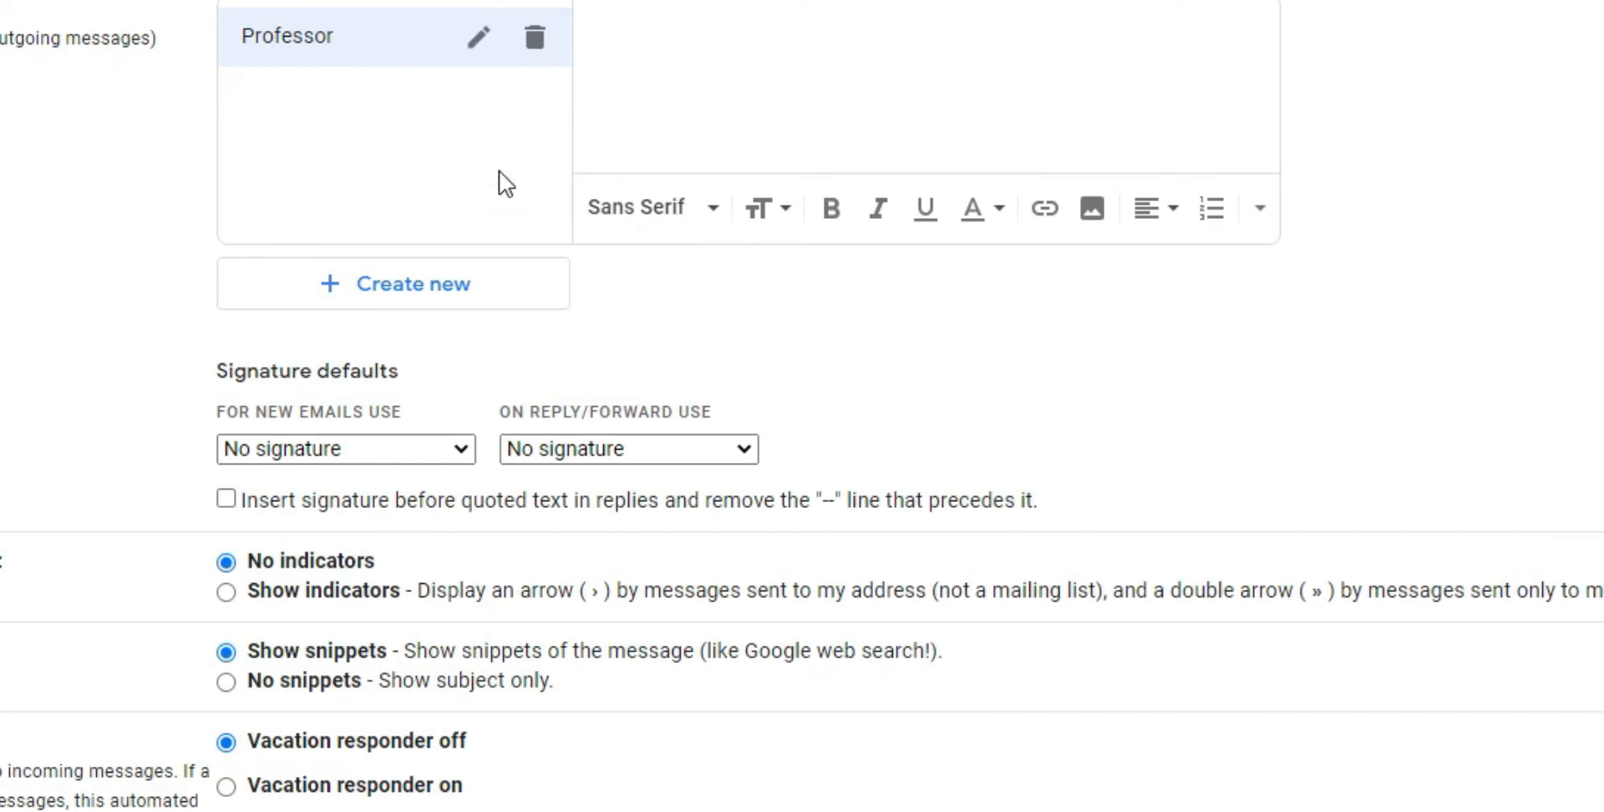
Step: Open the Professor signature's name for editing and cancel the edit
{"action": "left_click", "coordinate": [481, 42]}
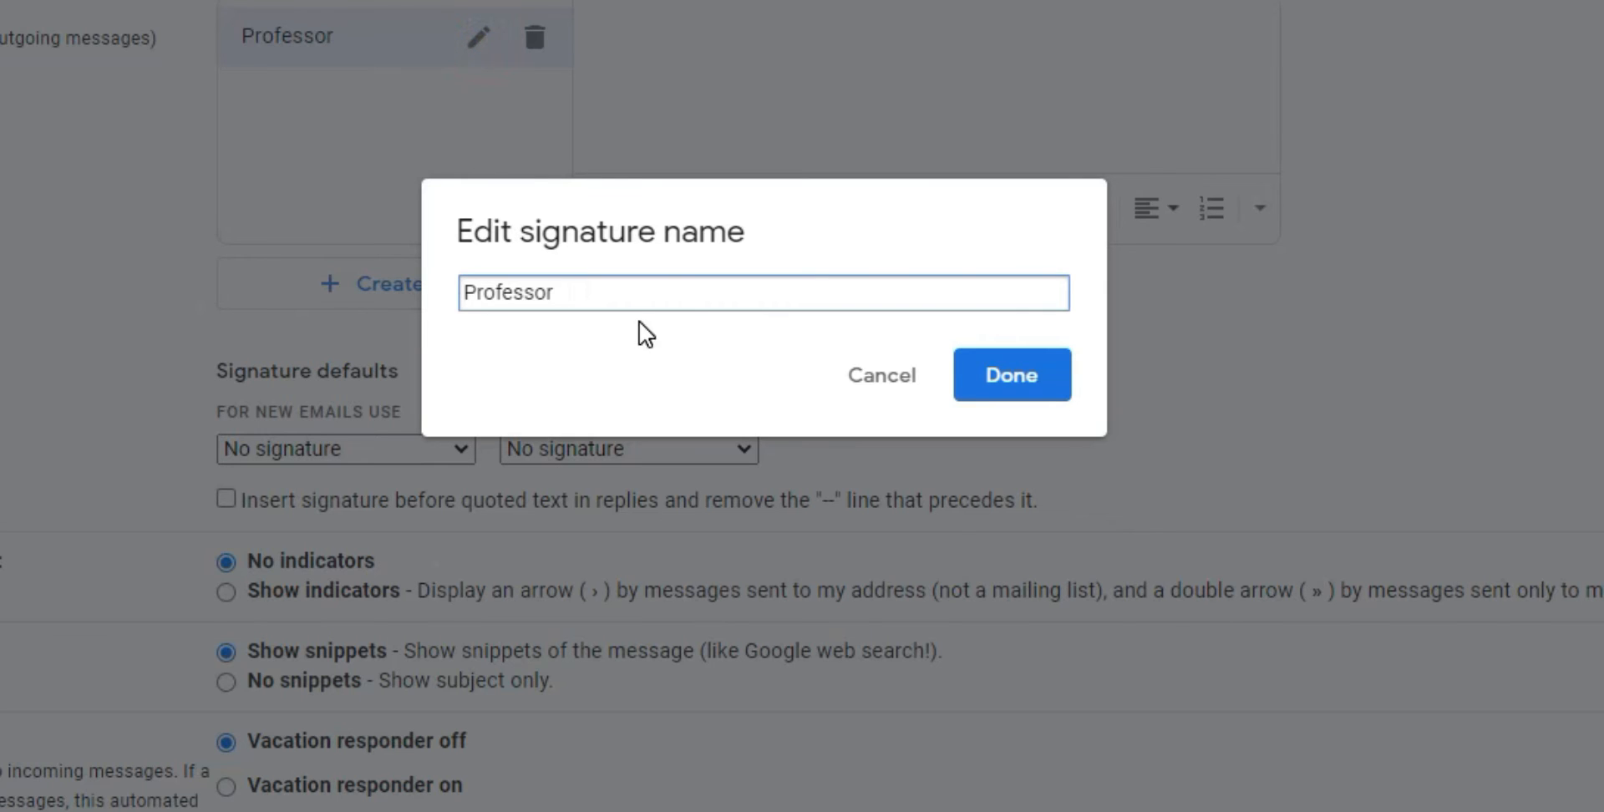
{"action": "left_click", "coordinate": [870, 377]}
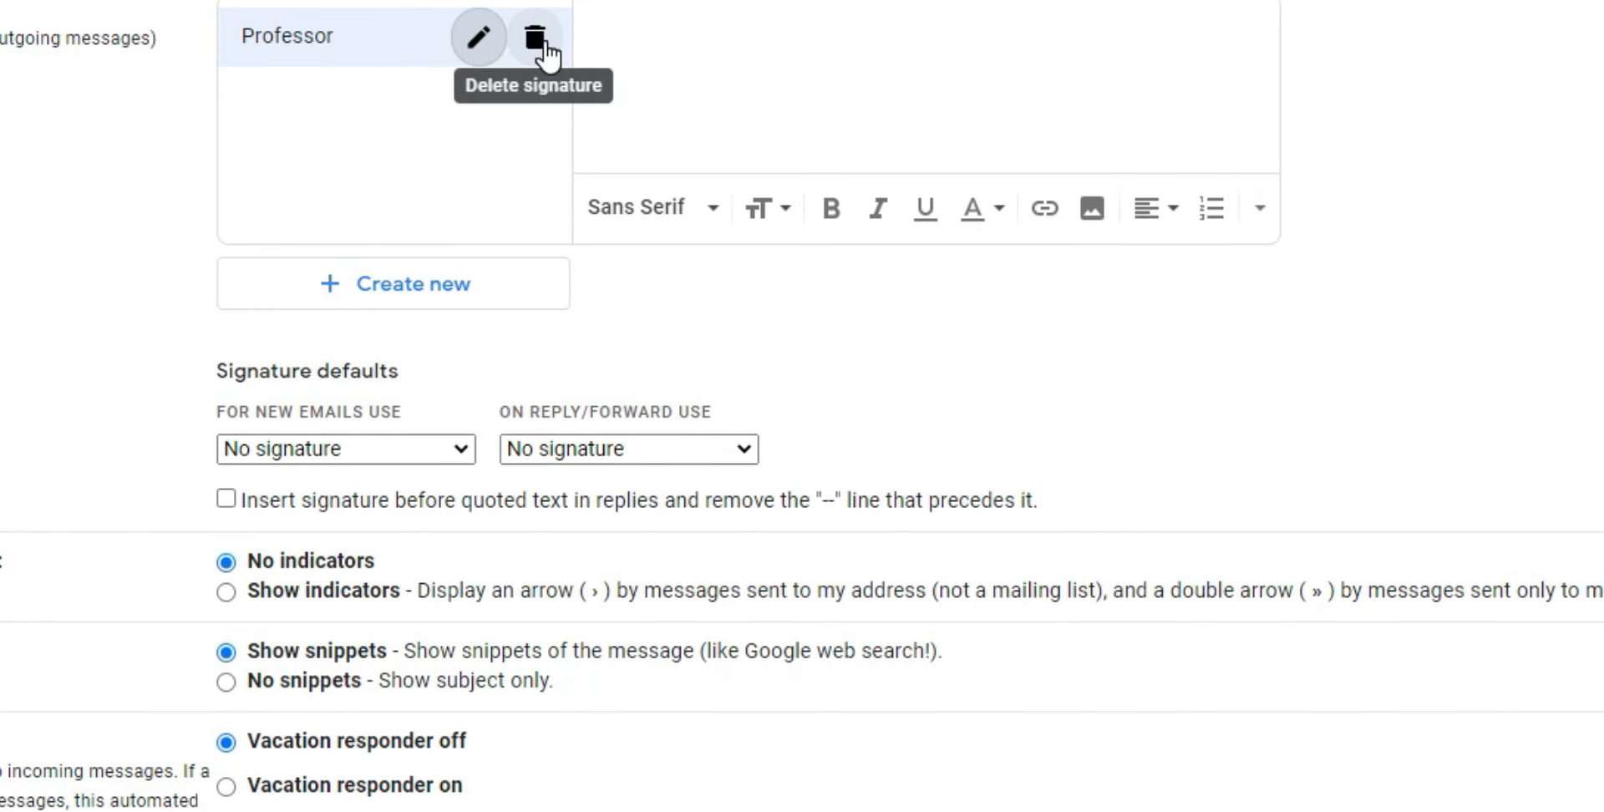
Step: Enter the signature text with the professor's title and name on the first line and "MBA, MS" on the second
{"action": "left_click", "coordinate": [719, 42]}
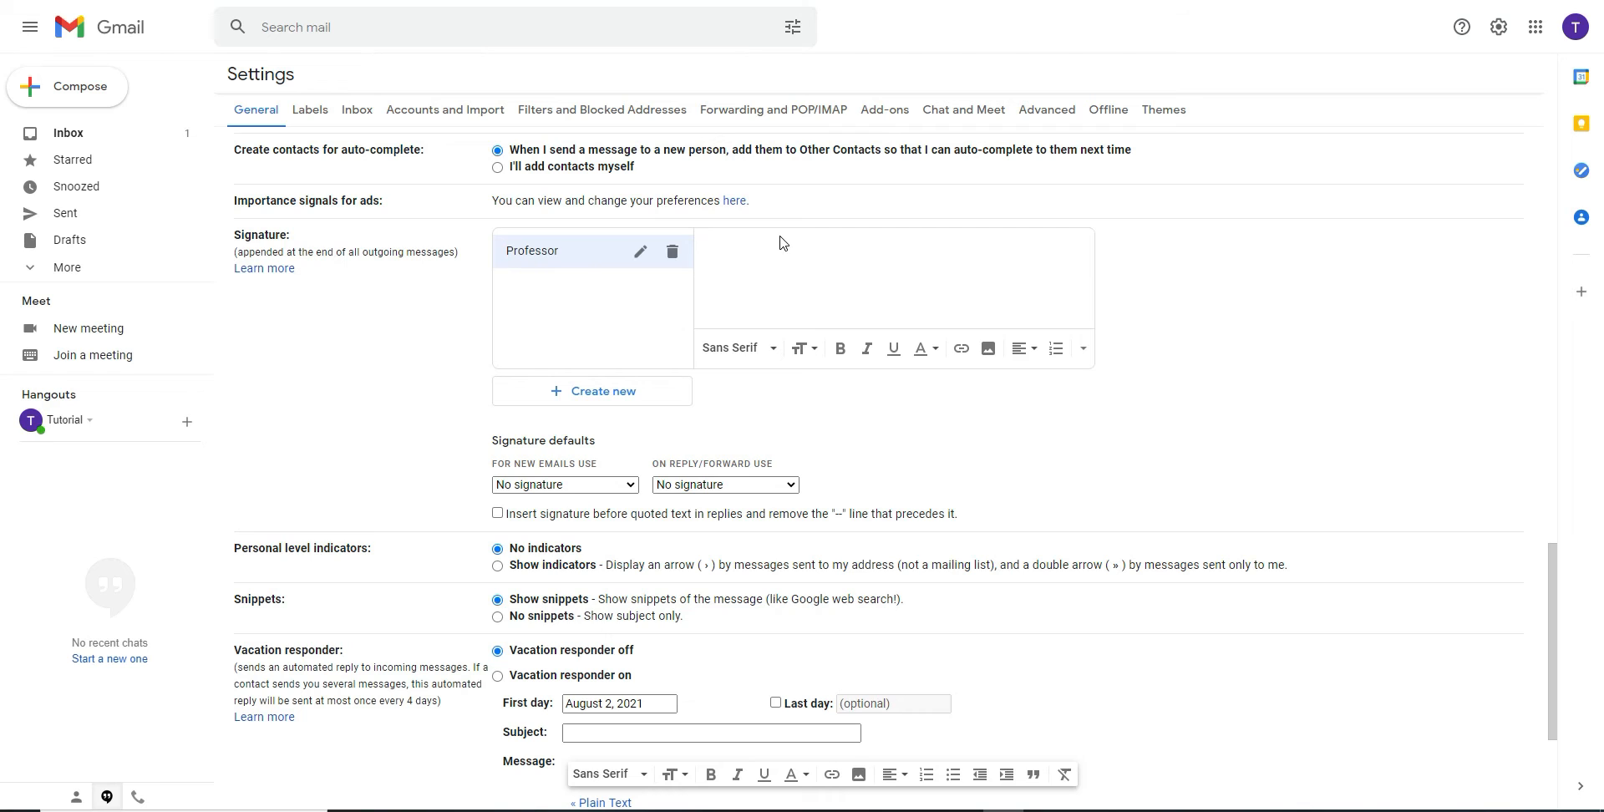
{"action": "type", "text": "essor Saad"}
{"action": "key", "text": "Return"}
{"action": "type", "text": "MBA, MS"}
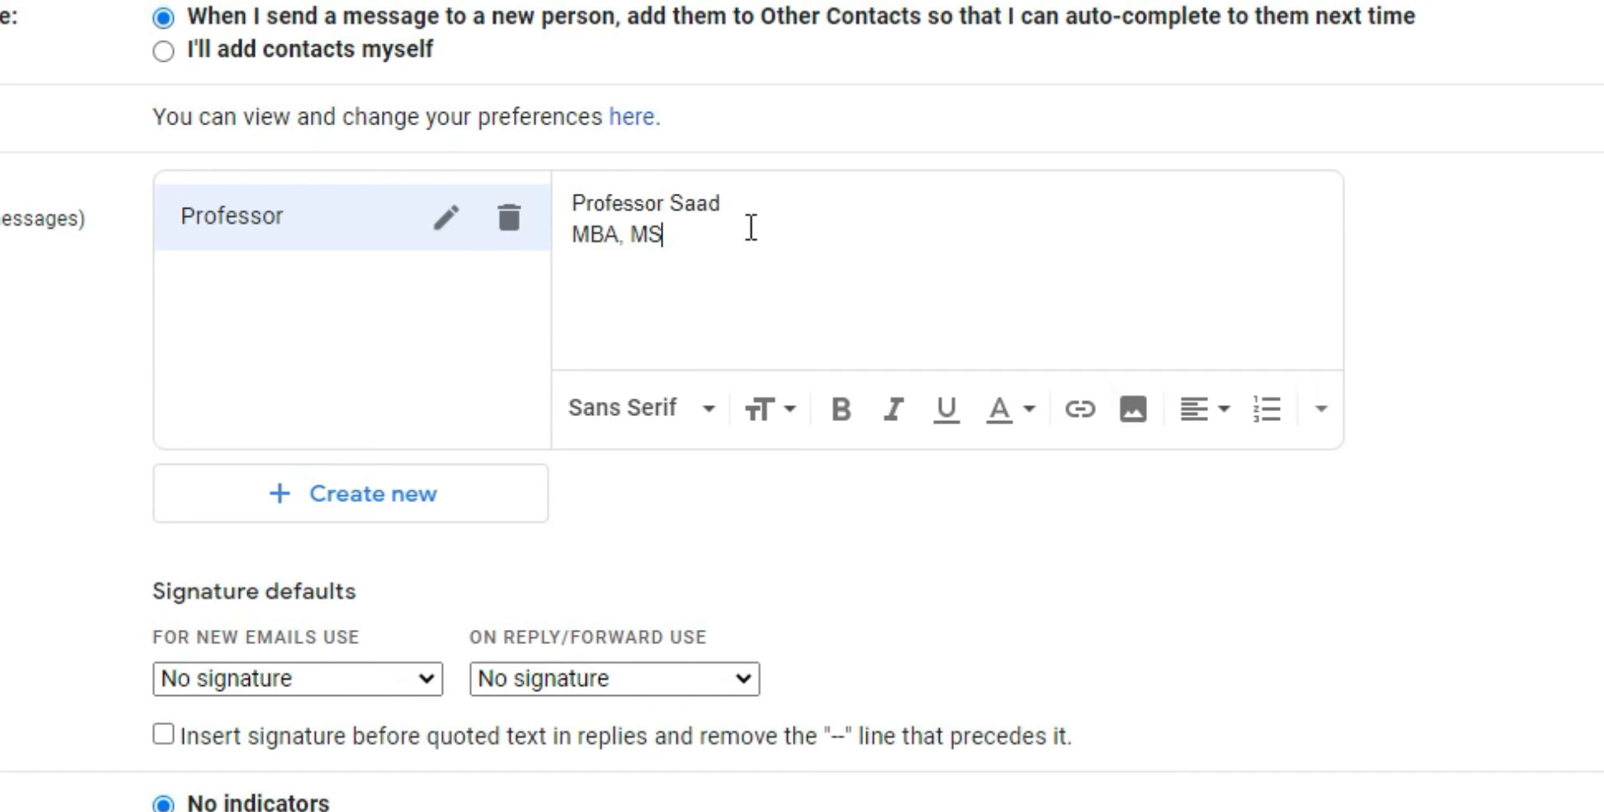
Step: Format the signature's name line as bold red text in the Wide font at Large size
{"action": "left_click_drag", "start_coordinate": [752, 204], "coordinate": [559, 204]}
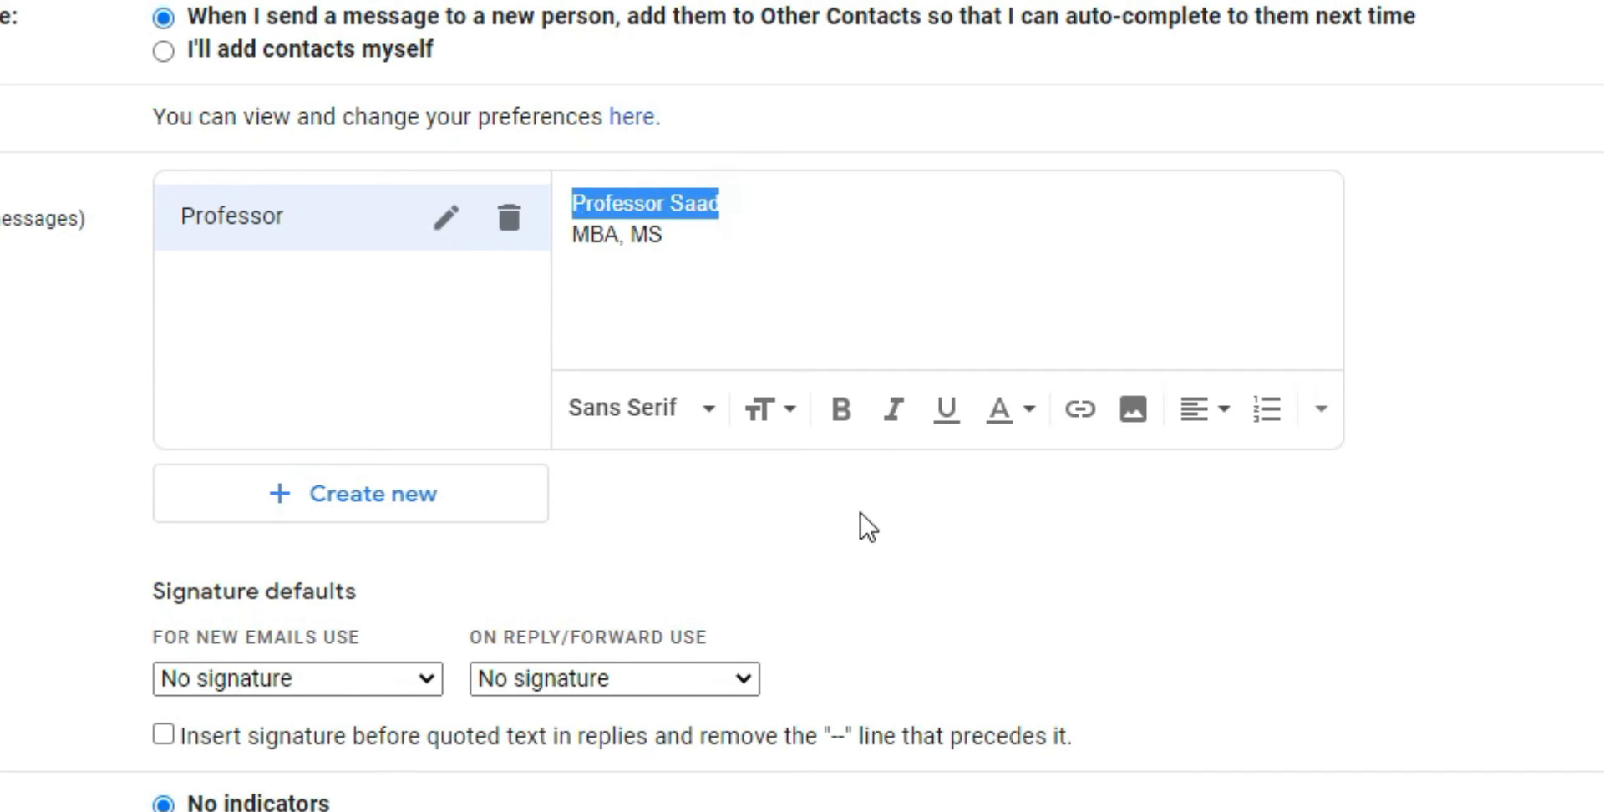
{"action": "left_click", "coordinate": [840, 411]}
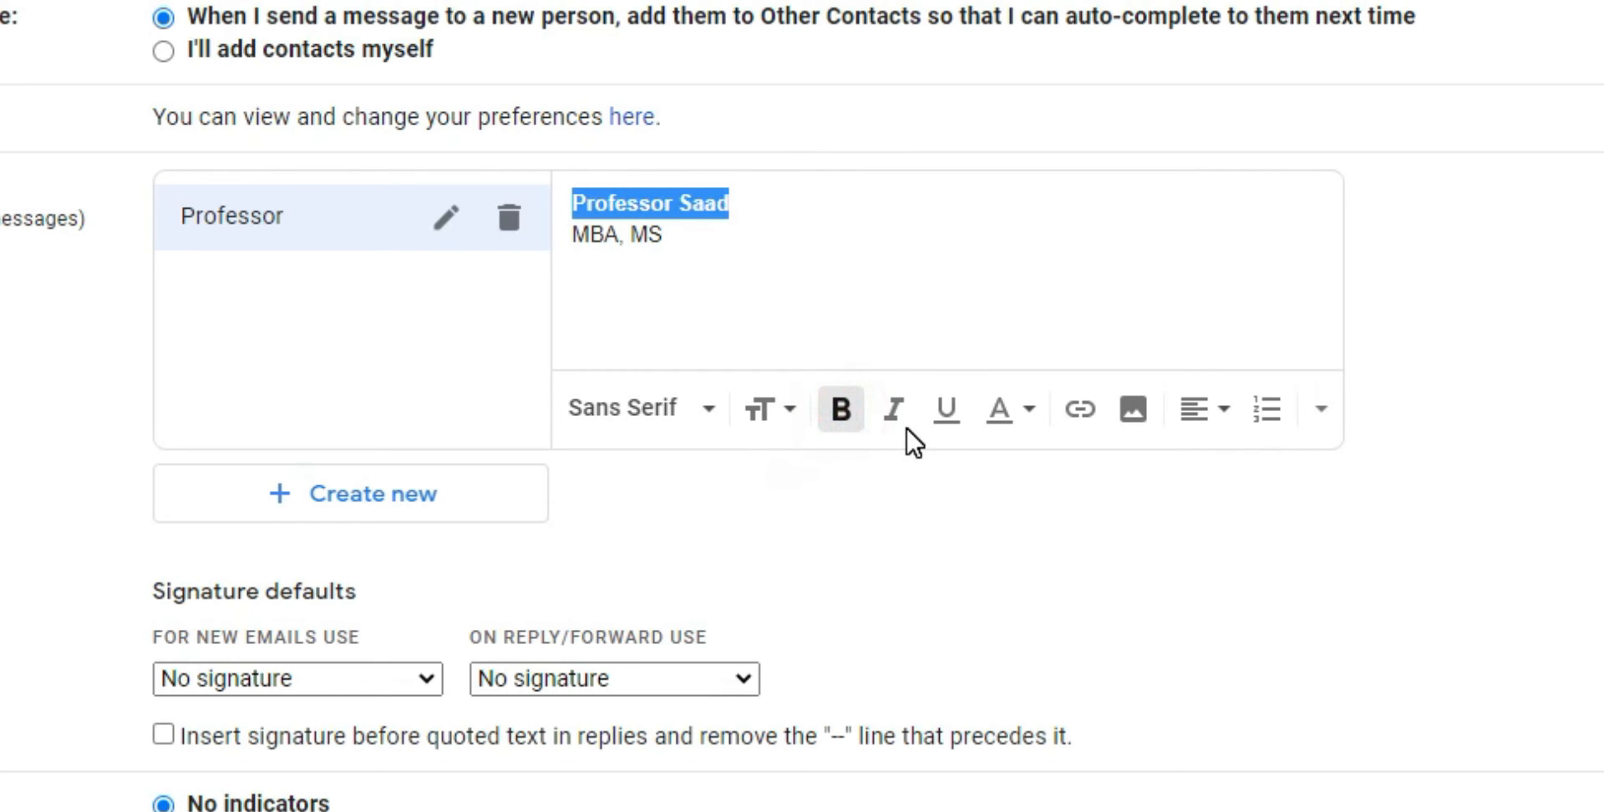
{"action": "left_click", "coordinate": [712, 409]}
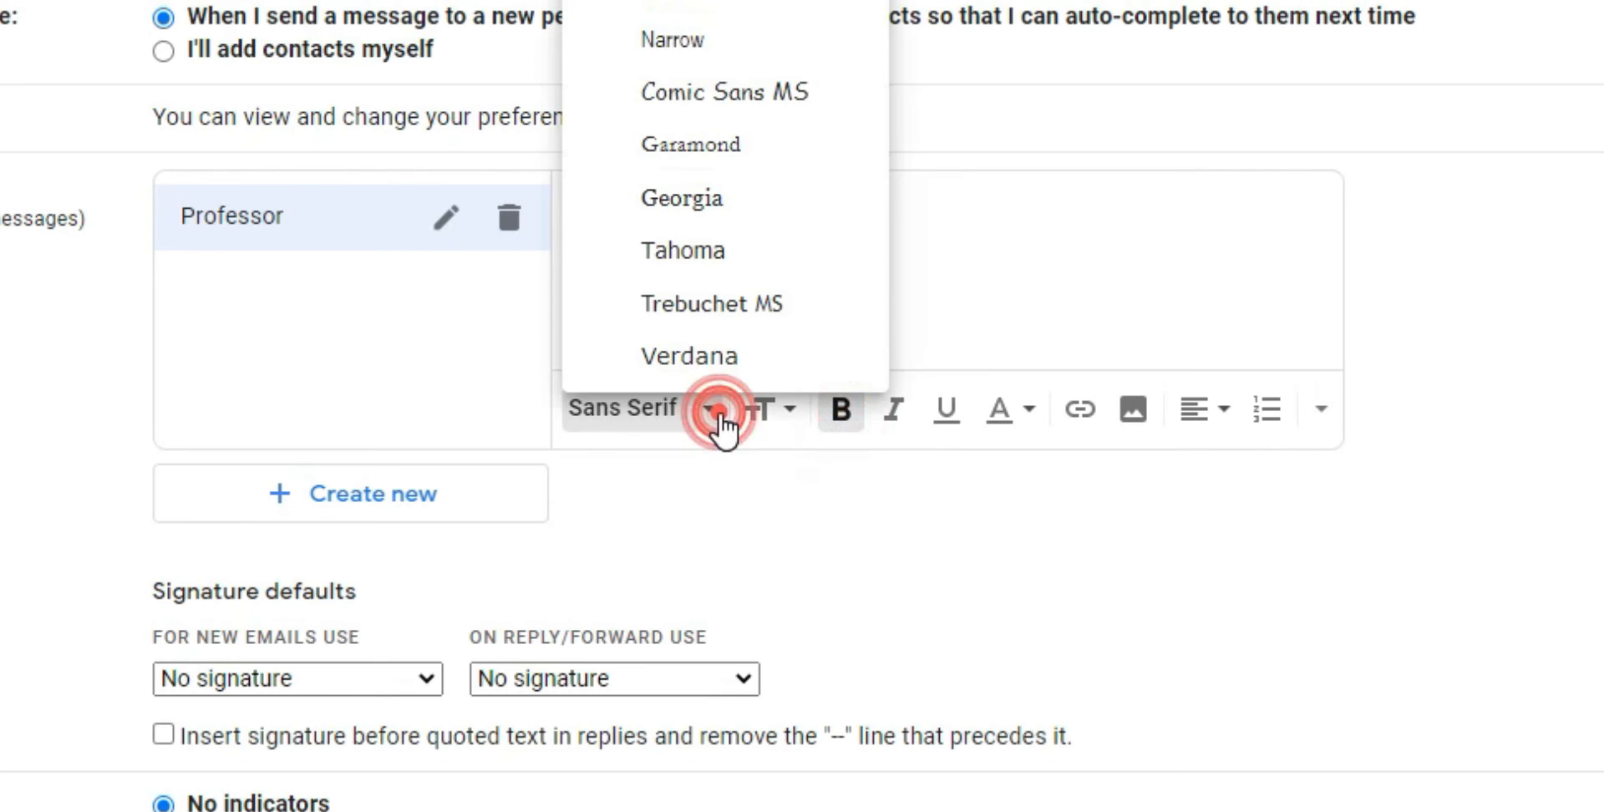
{"action": "left_click", "coordinate": [732, 9]}
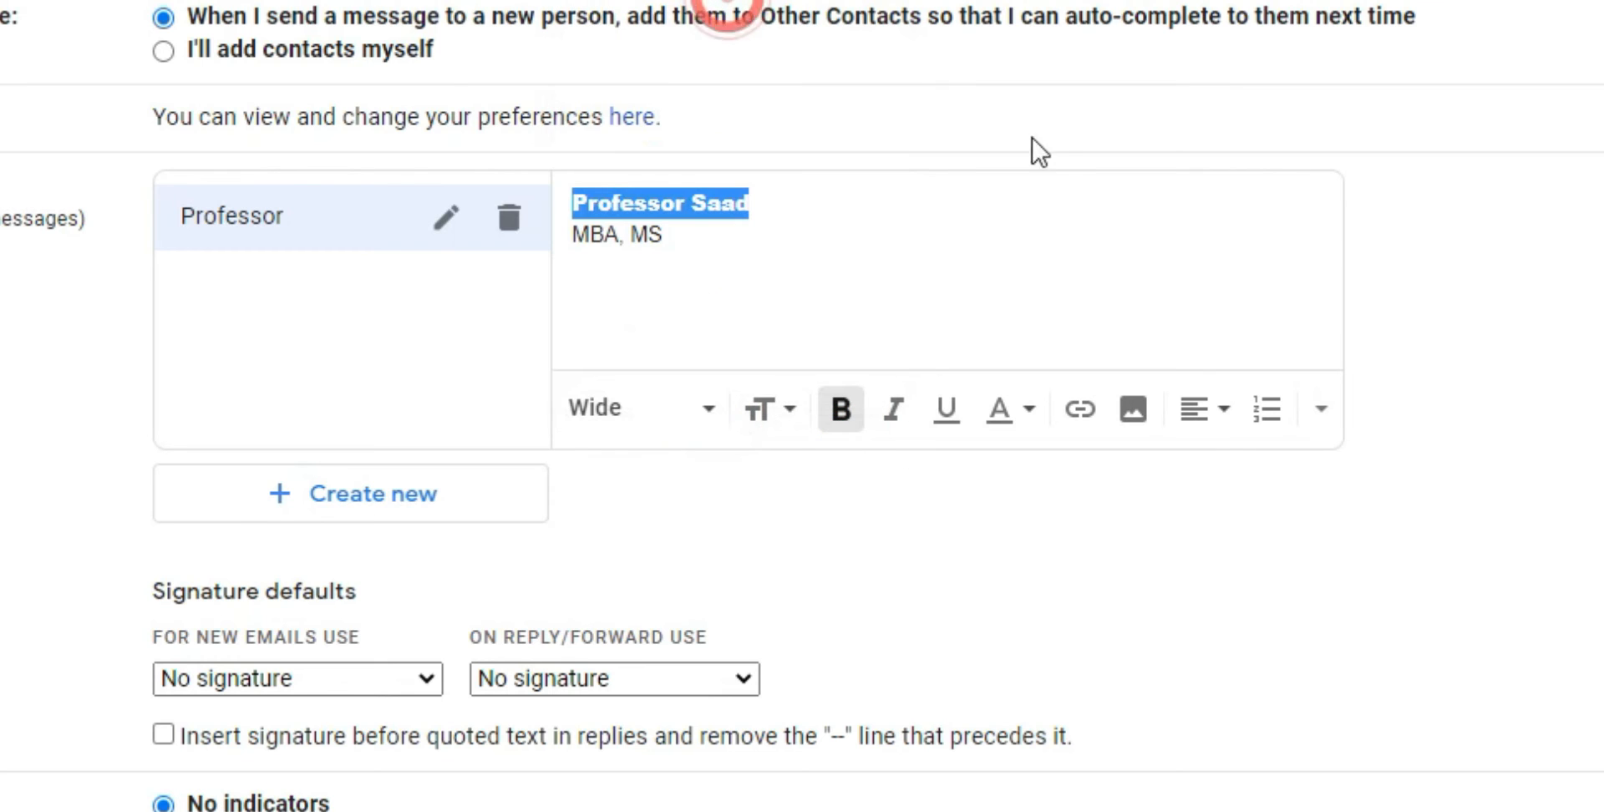
{"action": "left_click", "coordinate": [1013, 423]}
{"action": "left_click", "coordinate": [800, 169]}
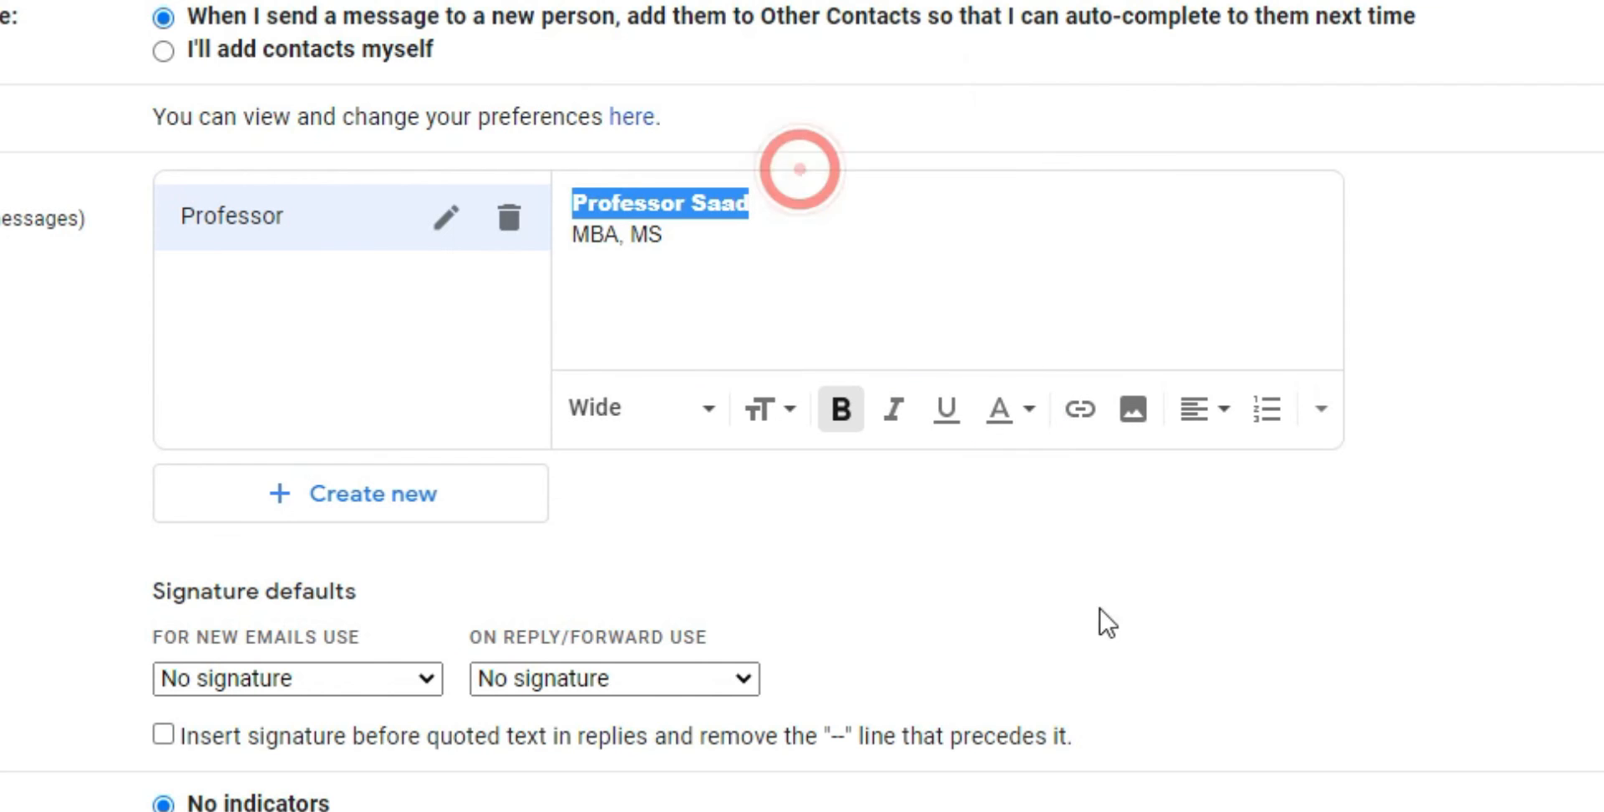
{"action": "left_click", "coordinate": [788, 413]}
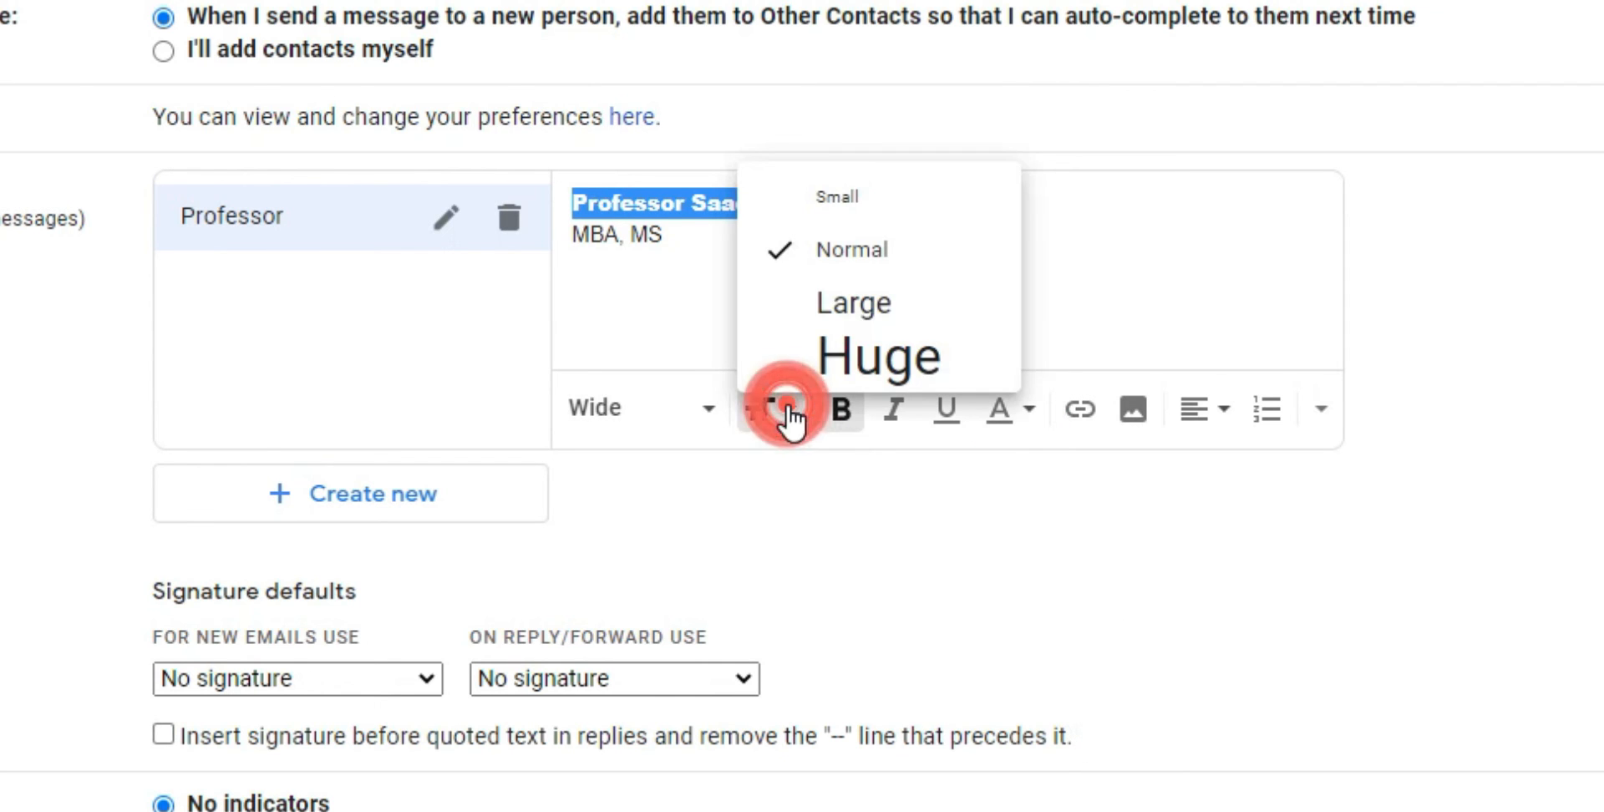
{"action": "left_click", "coordinate": [845, 303]}
{"action": "left_click", "coordinate": [778, 211]}
Step: Make the "MBA, MS" line of the signature italic and bold
{"action": "left_click_drag", "start_coordinate": [665, 247], "coordinate": [571, 251]}
{"action": "left_click", "coordinate": [893, 410]}
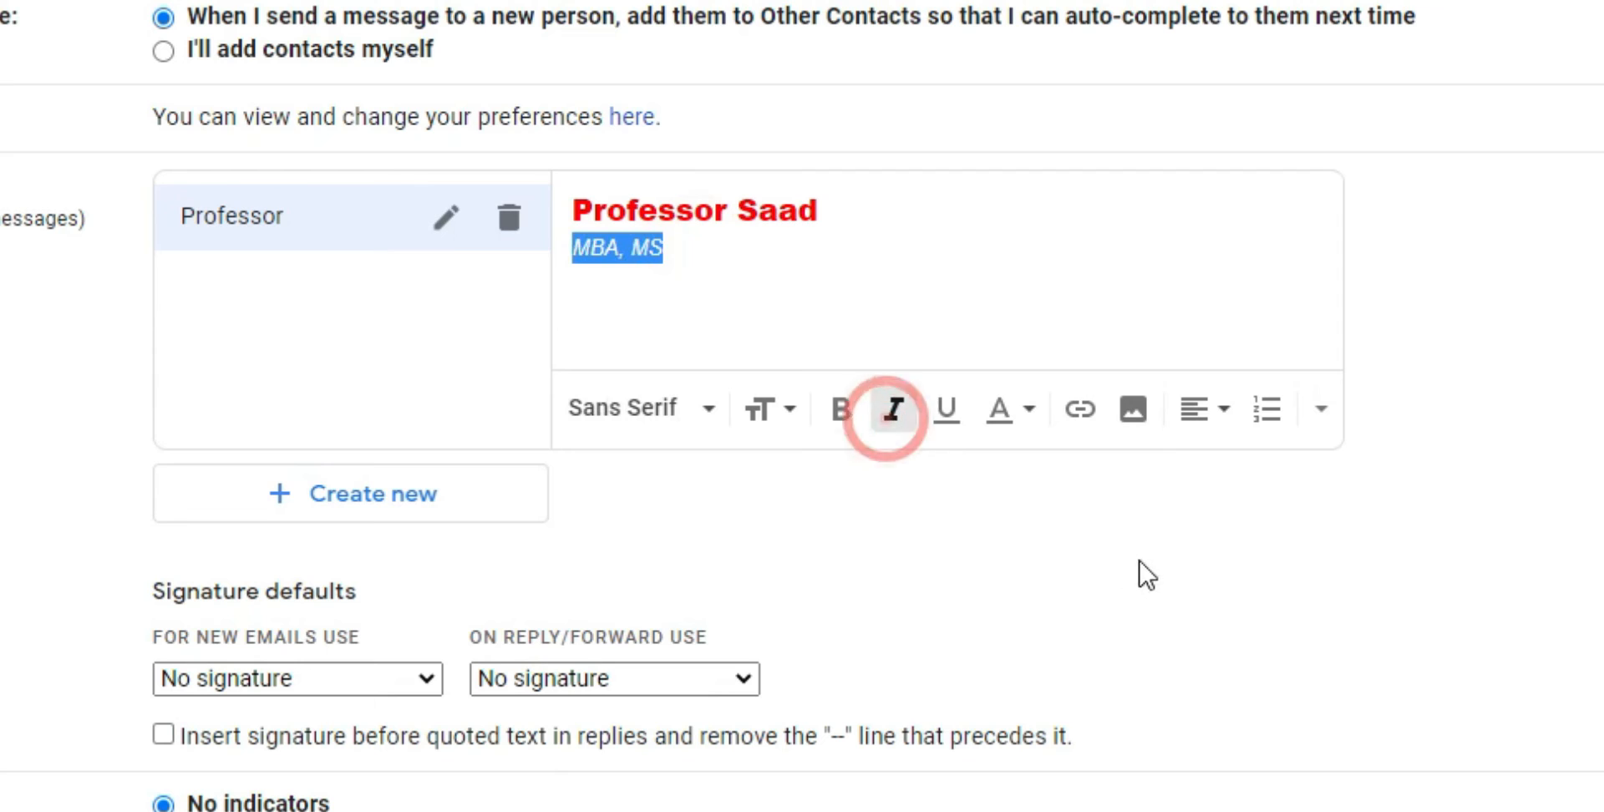
{"action": "left_click", "coordinate": [840, 409]}
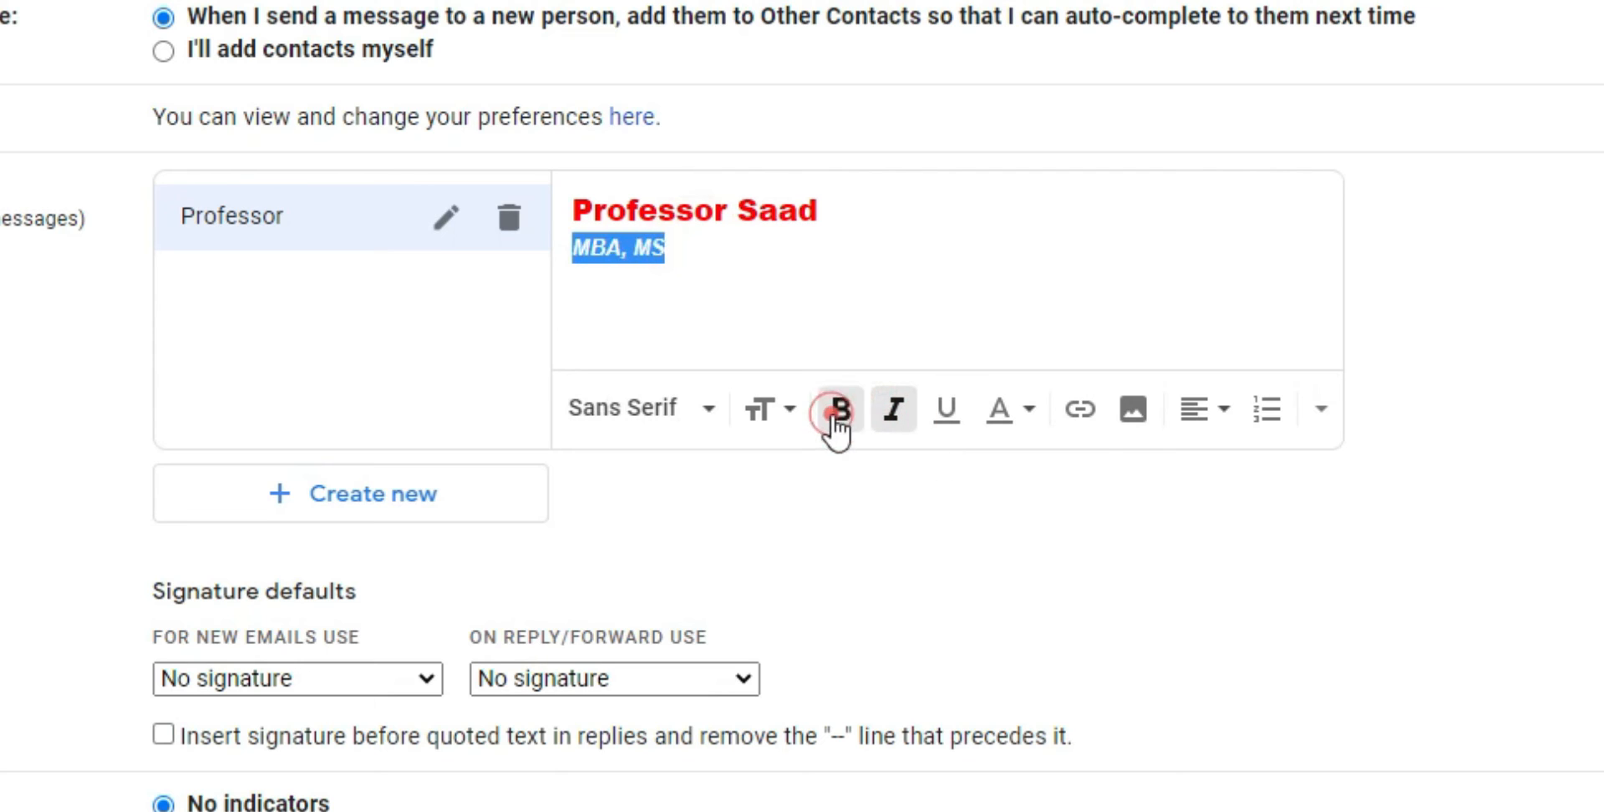
{"action": "left_click", "coordinate": [1048, 283]}
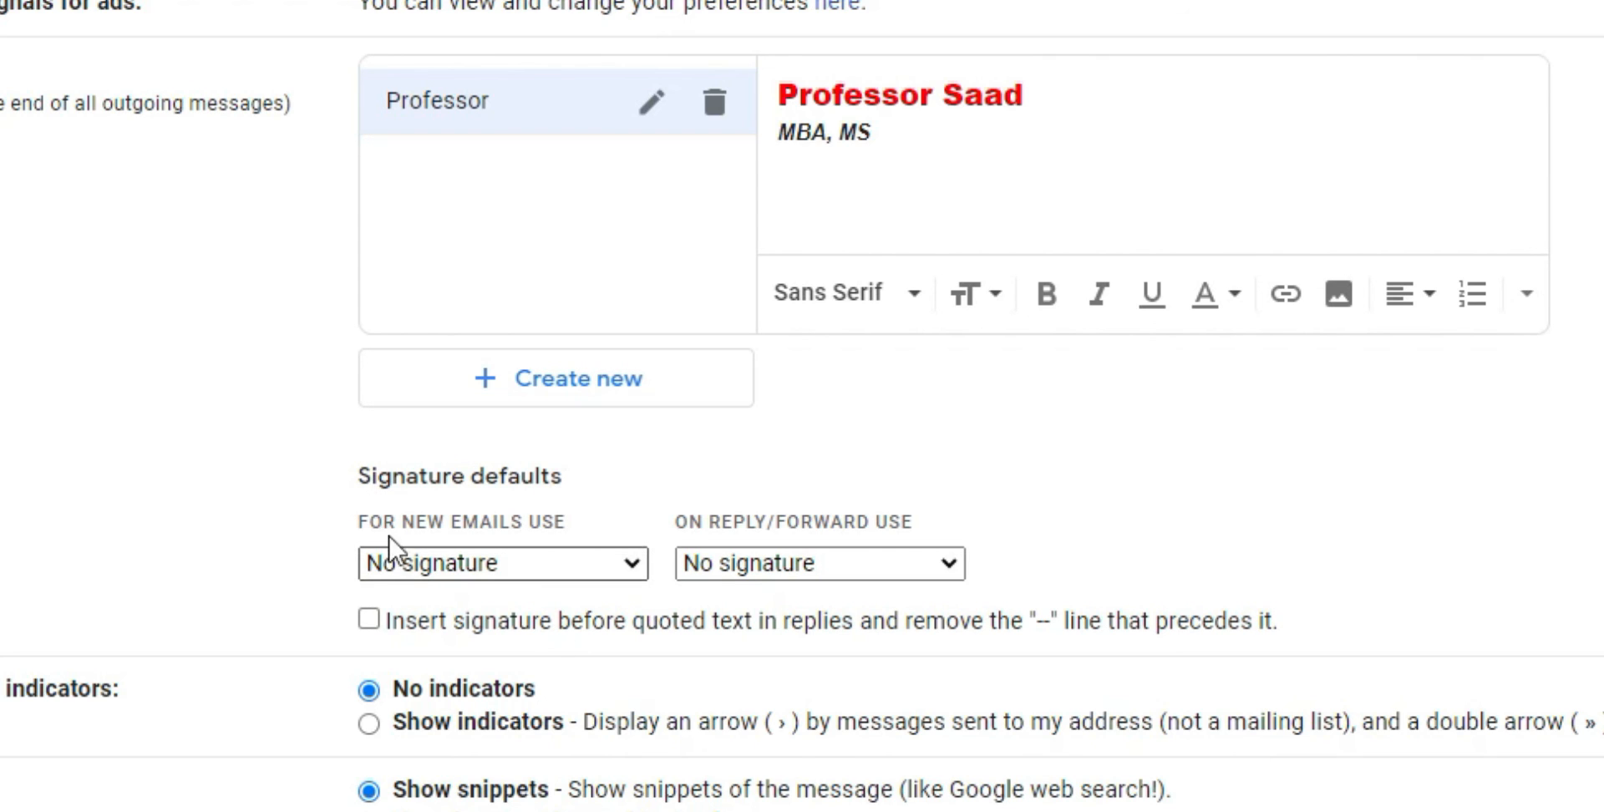
Step: Set Professor as the default signature for new emails and save the settings changes
{"action": "left_click", "coordinate": [534, 564]}
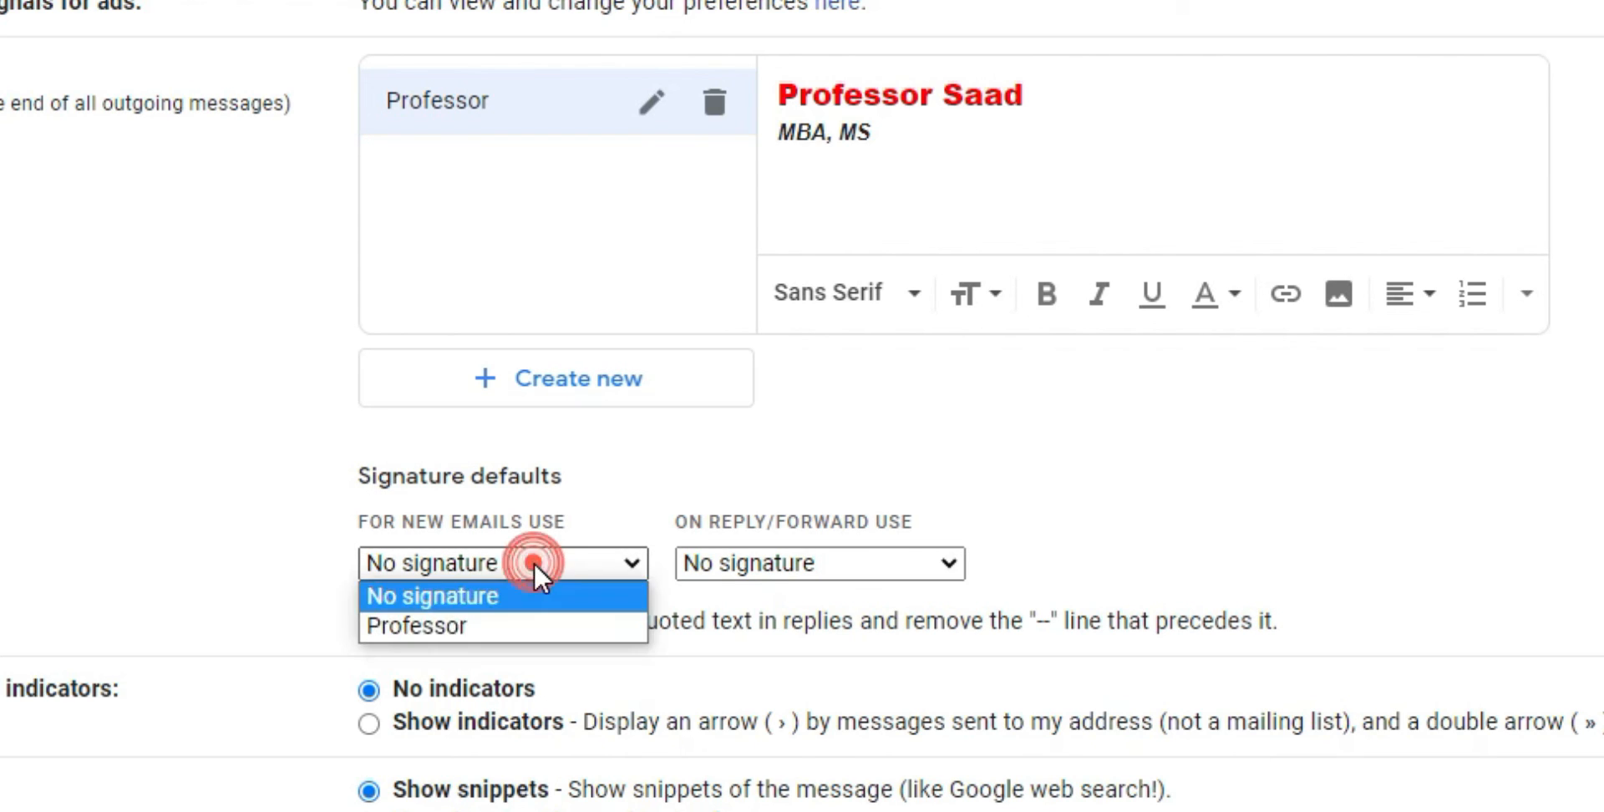
{"action": "left_click", "coordinate": [493, 626]}
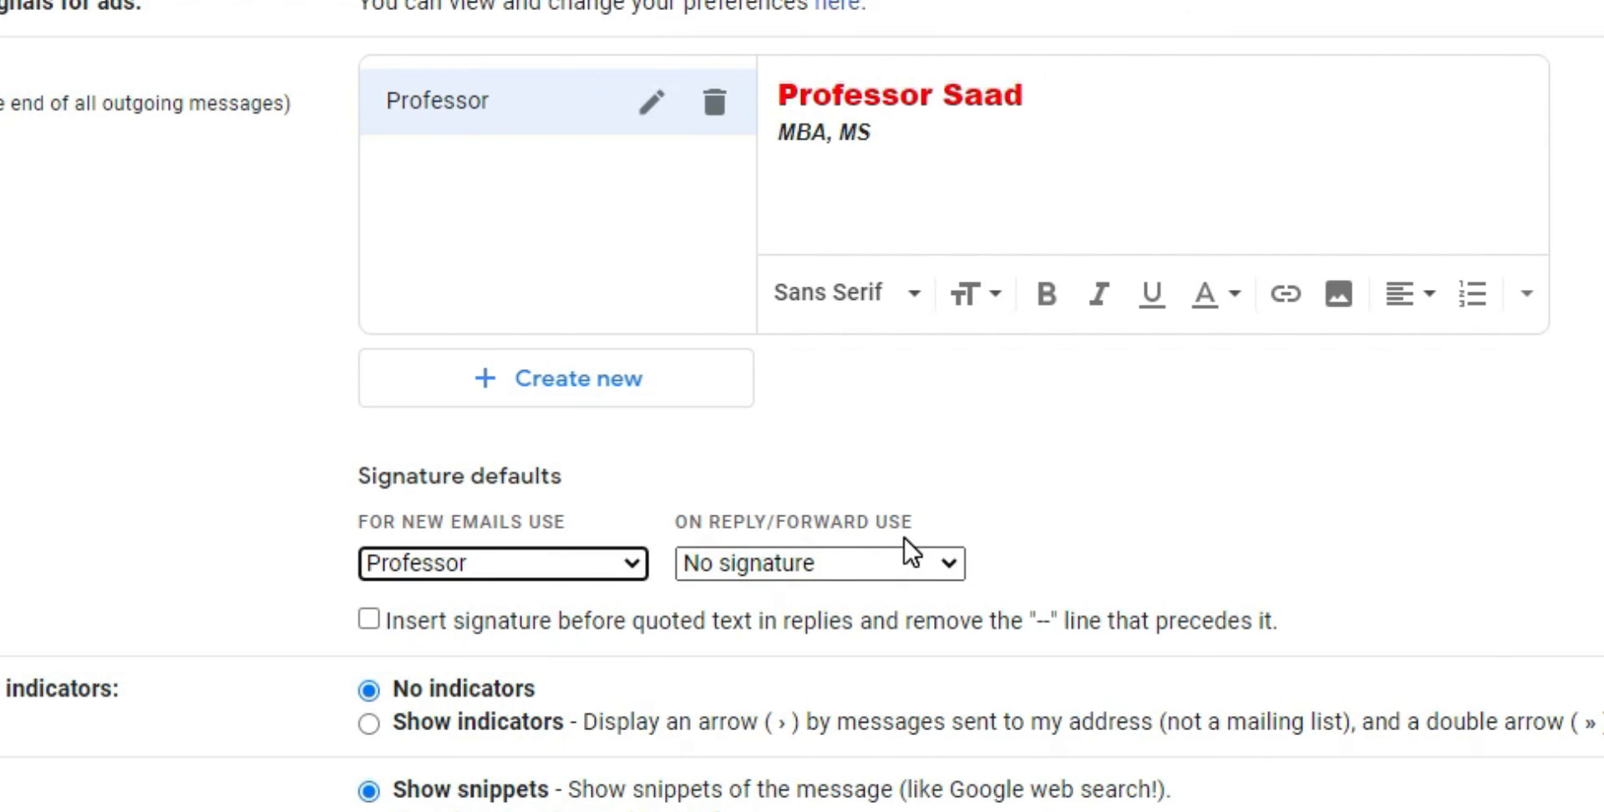
{"action": "left_click", "coordinate": [760, 564]}
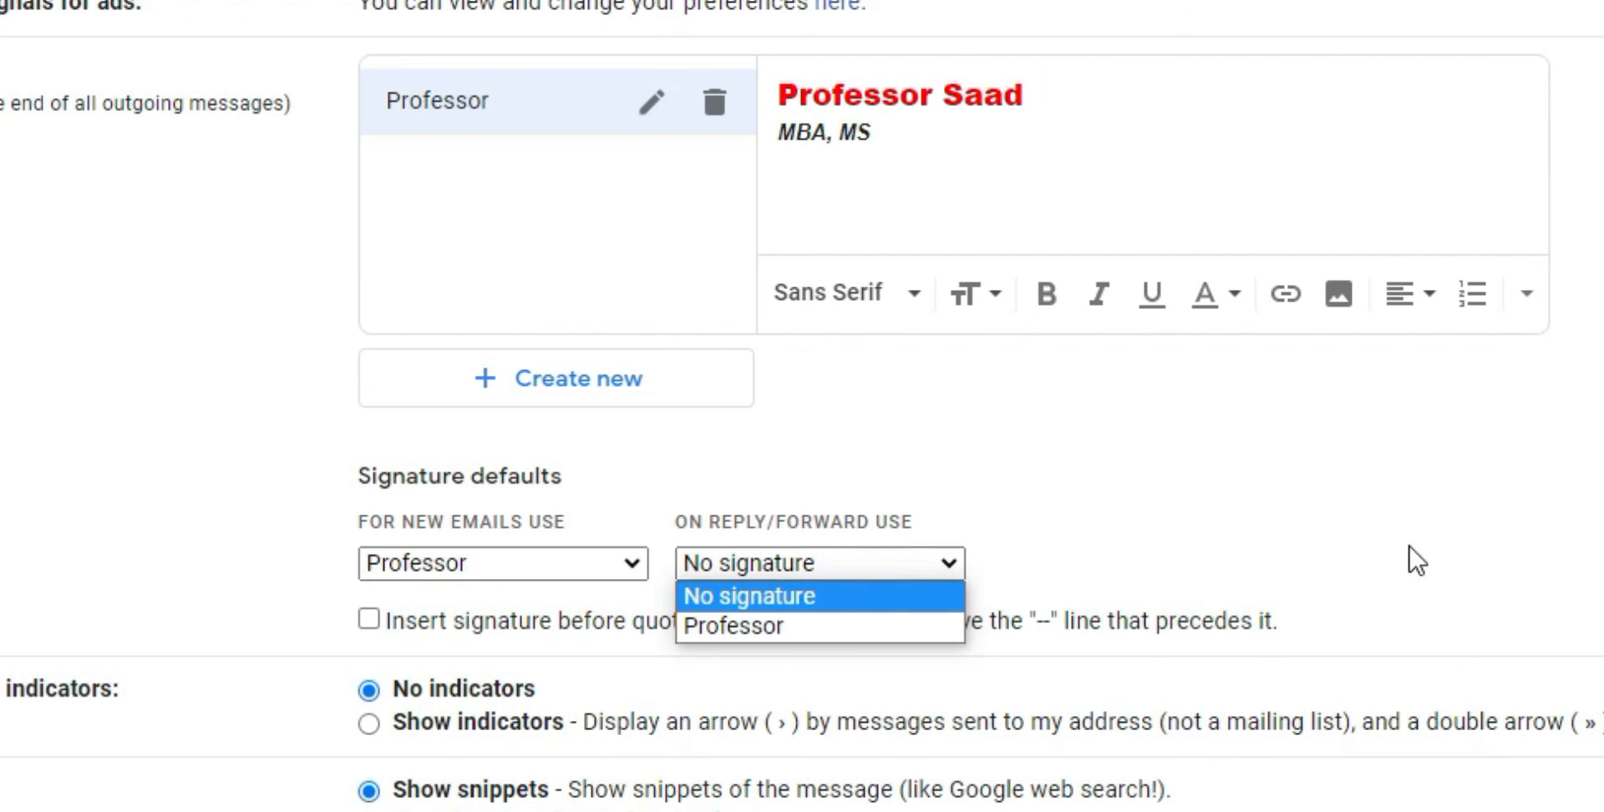
{"action": "left_click", "coordinate": [1429, 520]}
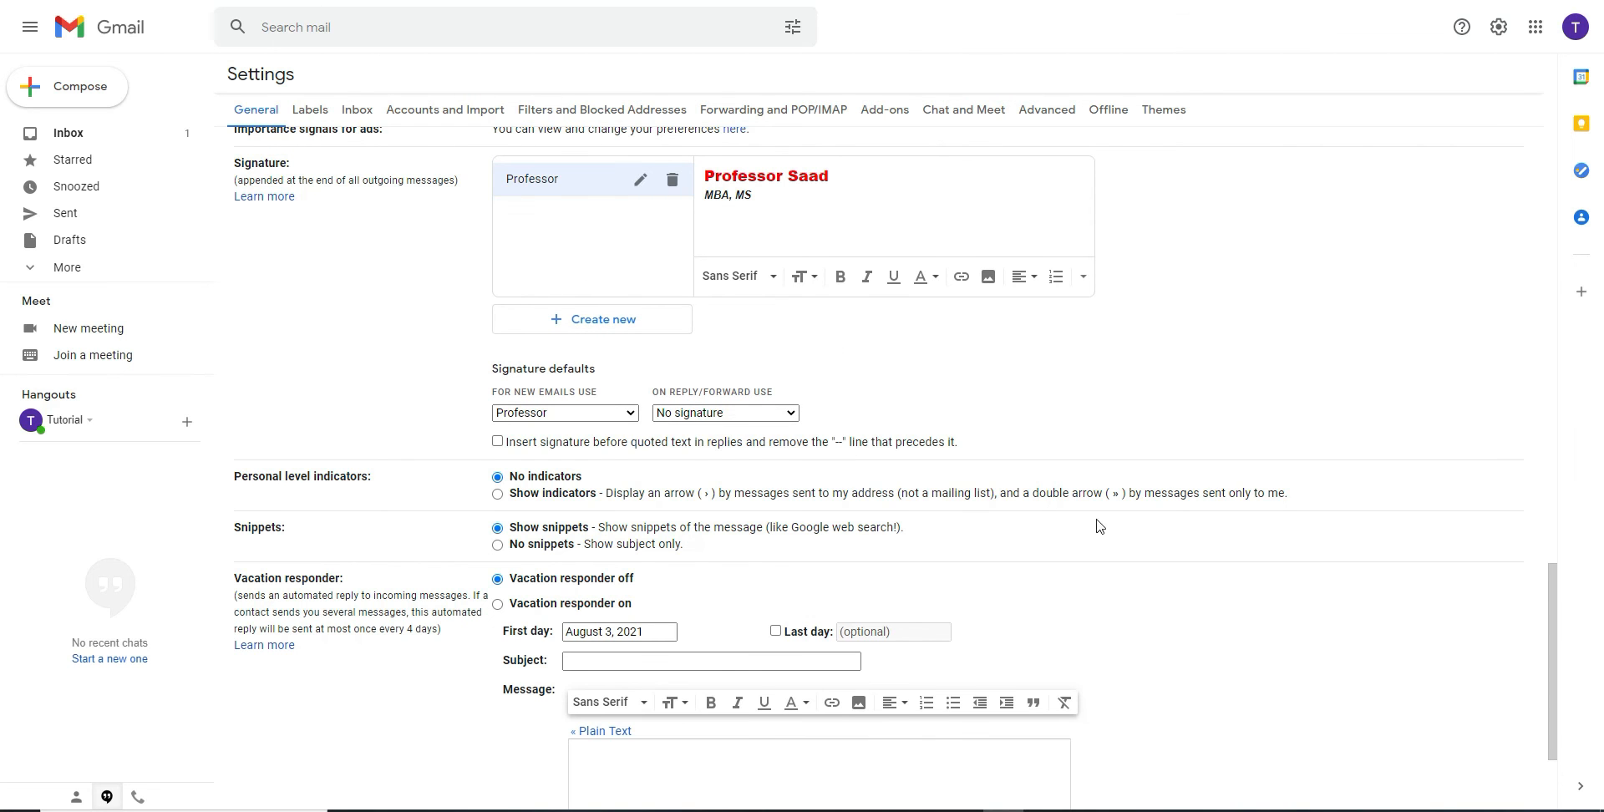
{"action": "scroll", "coordinate": [1246, 537], "scroll_direction": "down", "scroll_amount": 2}
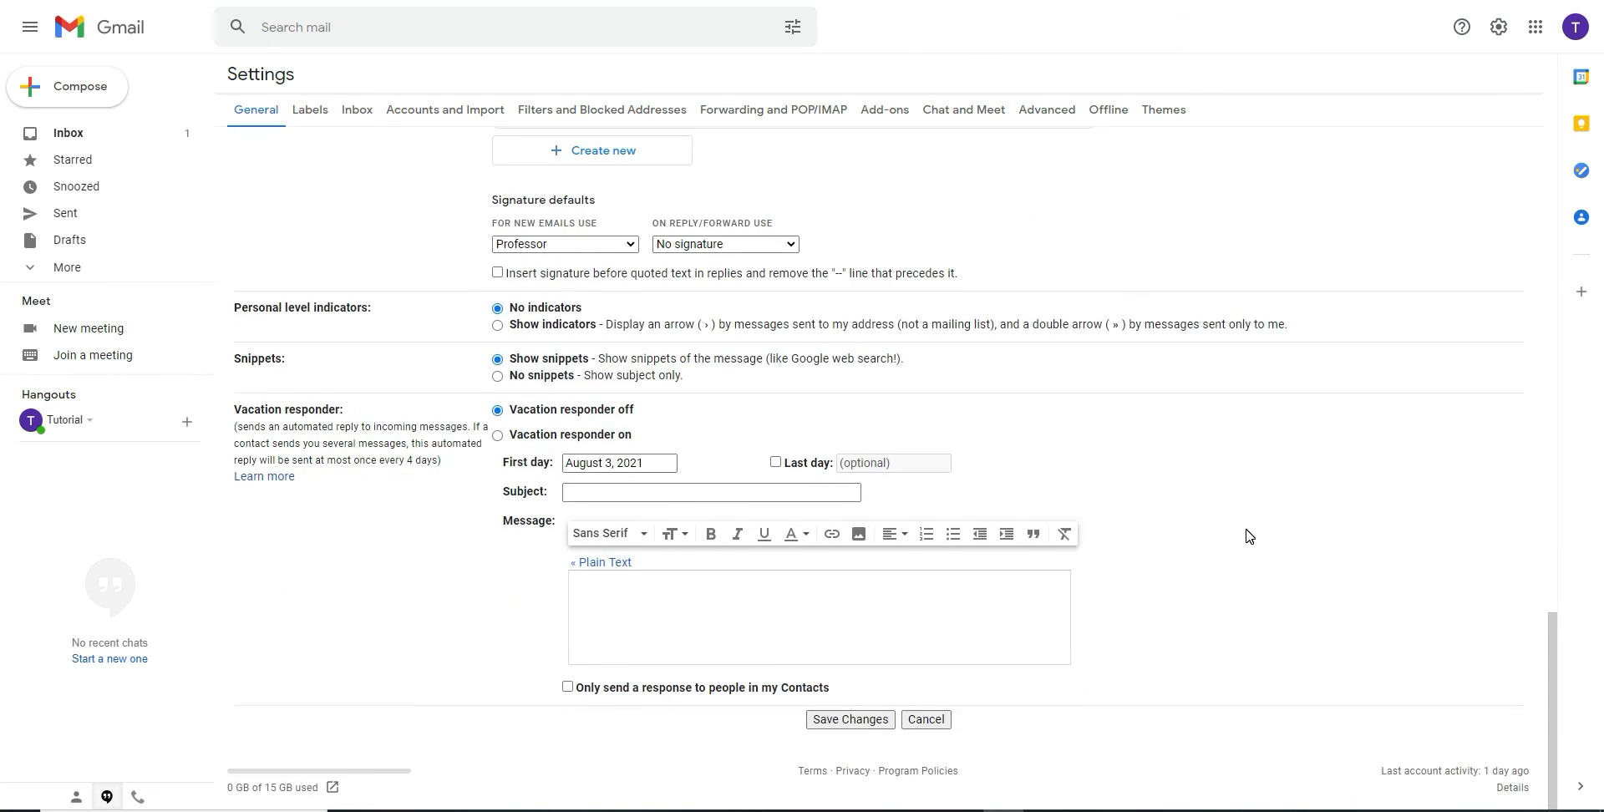
{"action": "left_click", "coordinate": [851, 719]}
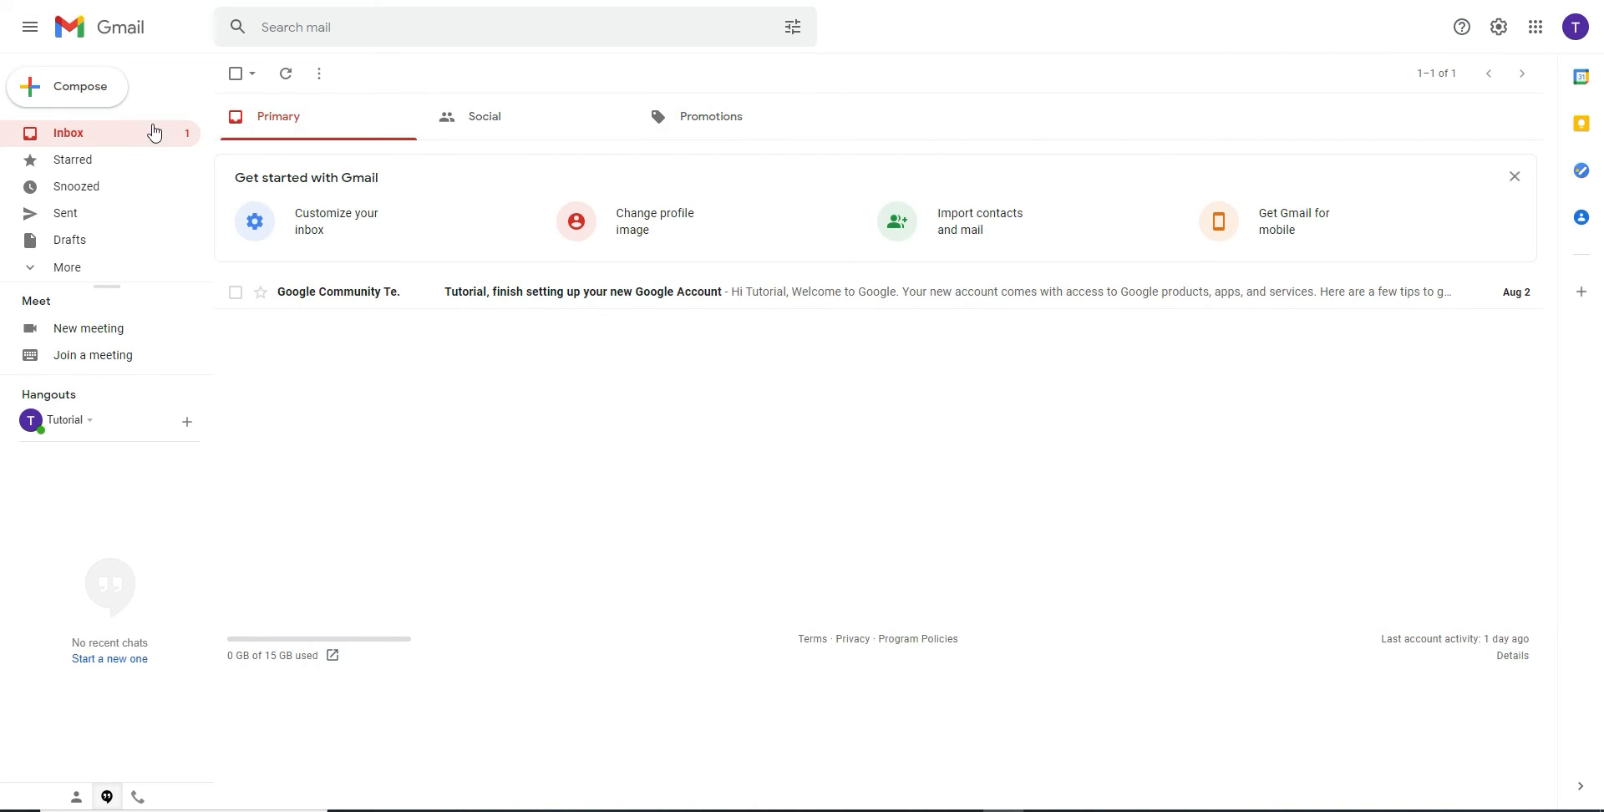
Step: Open a new message to check the signature in its body
{"action": "left_click", "coordinate": [80, 104]}
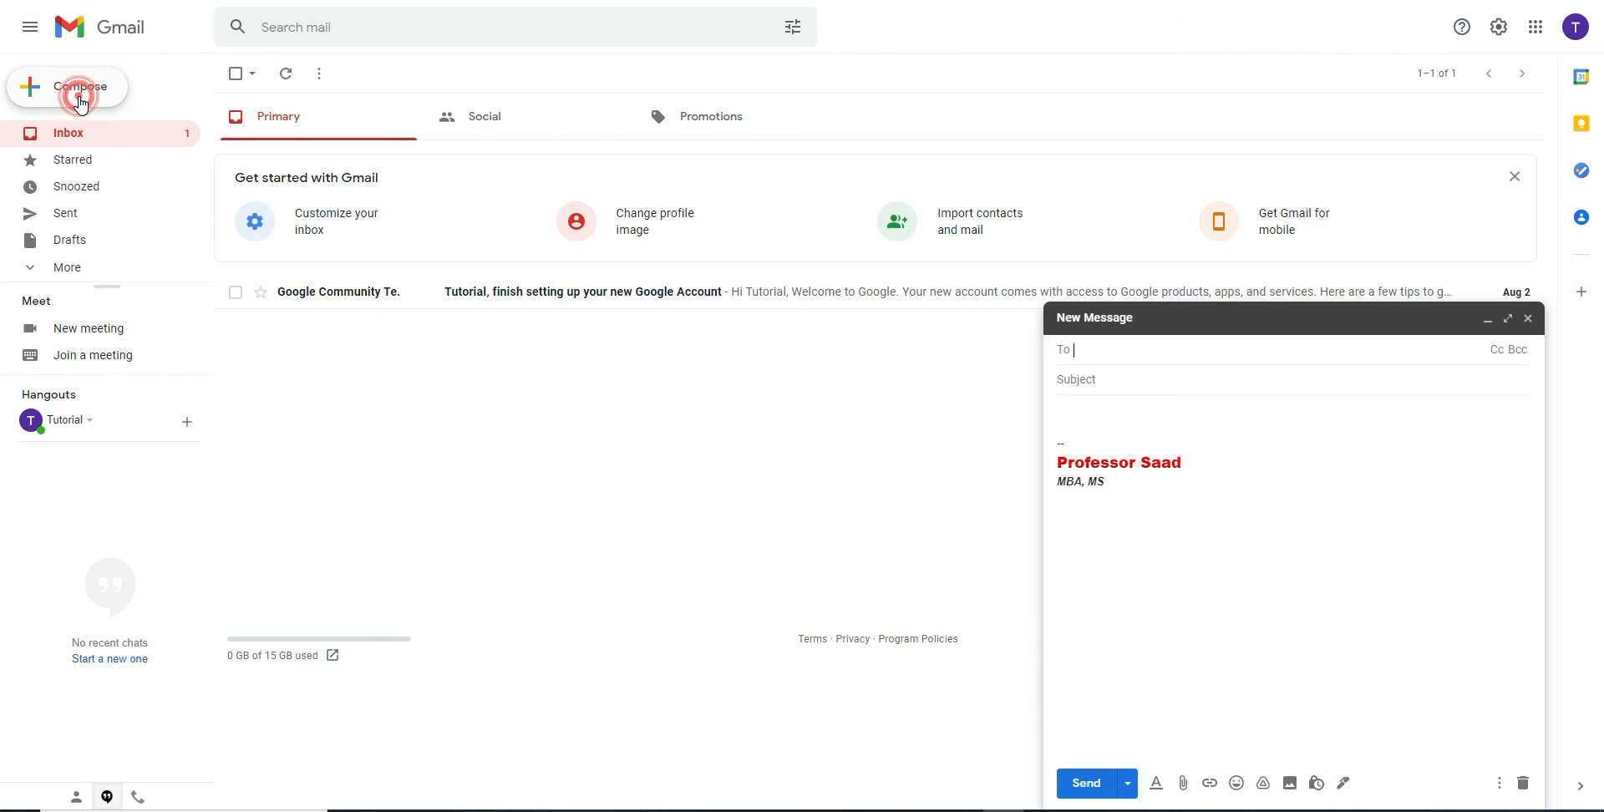